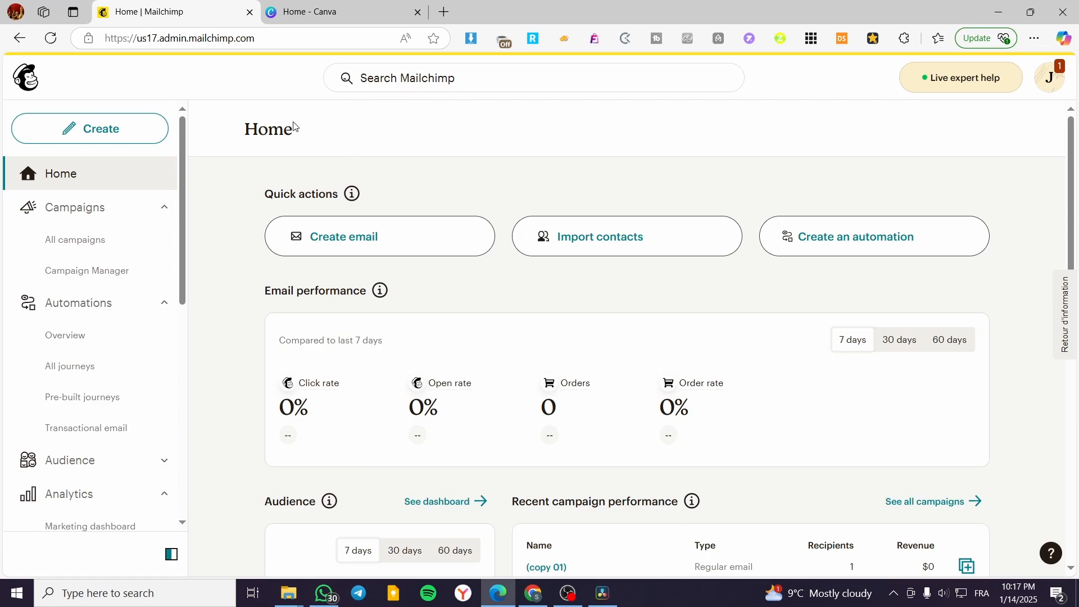
pyautogui.moveTo(293, 134); pyautogui.dragTo(247, 129)
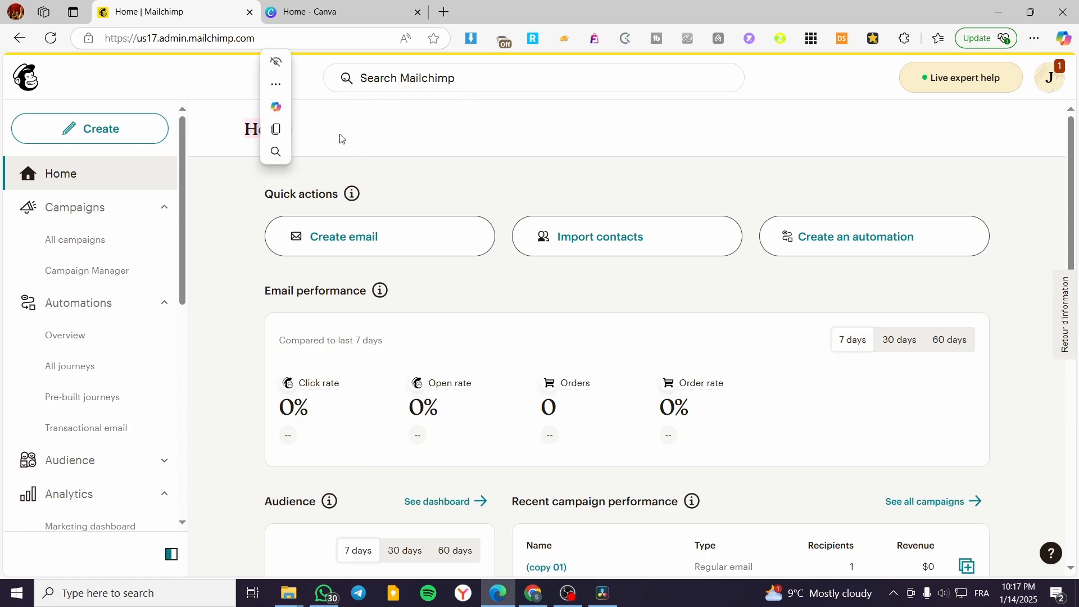
pyautogui.click(460, 138)
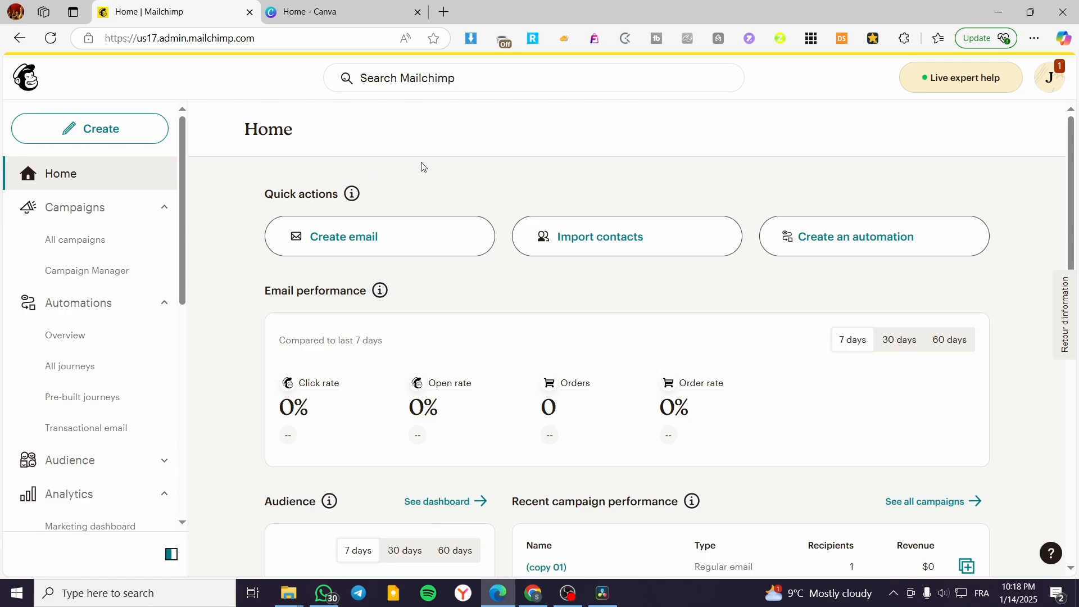
pyautogui.scroll(-7, 692, 267)
pyautogui.scroll(4, 675, 377)
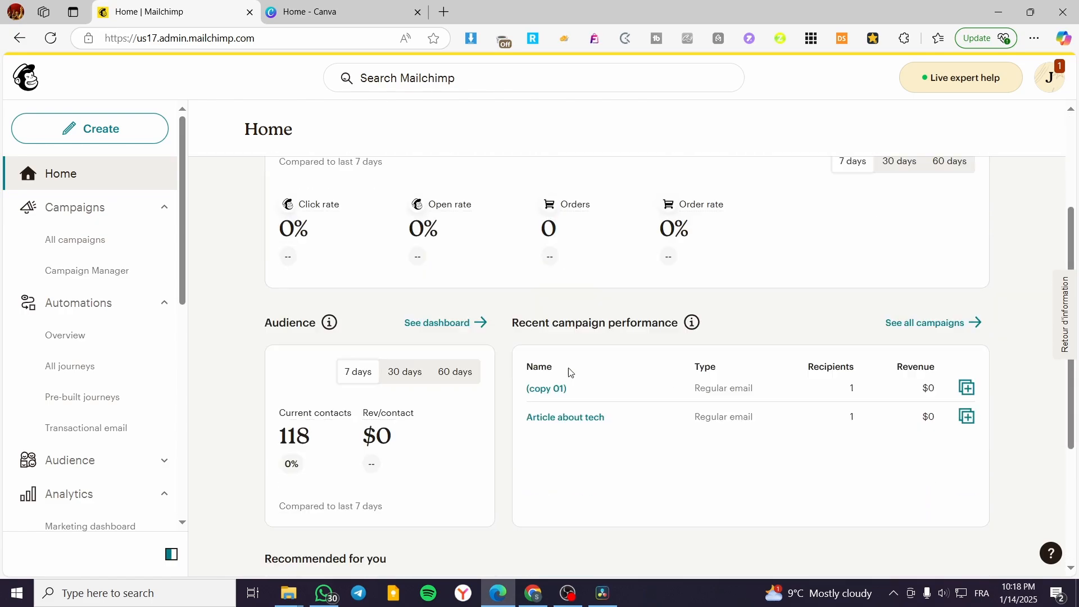
pyautogui.scroll(-3, 569, 372)
pyautogui.scroll(7, 306, 278)
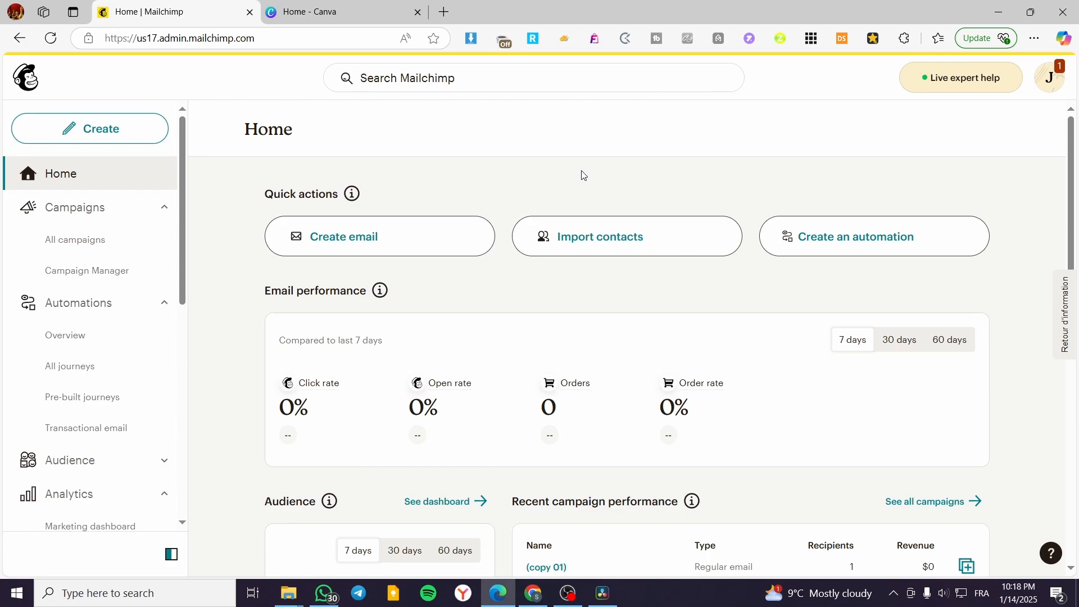
# Step: Open the Integrations discovery page
pyautogui.scroll(-7, 116, 480)
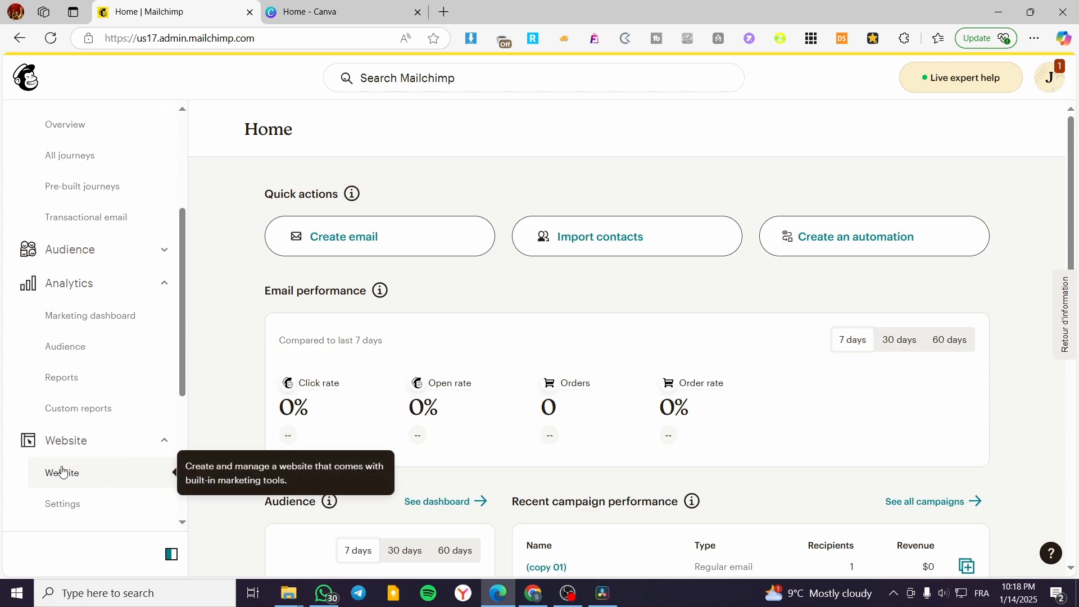
pyautogui.scroll(-2, 75, 466)
pyautogui.click(75, 454)
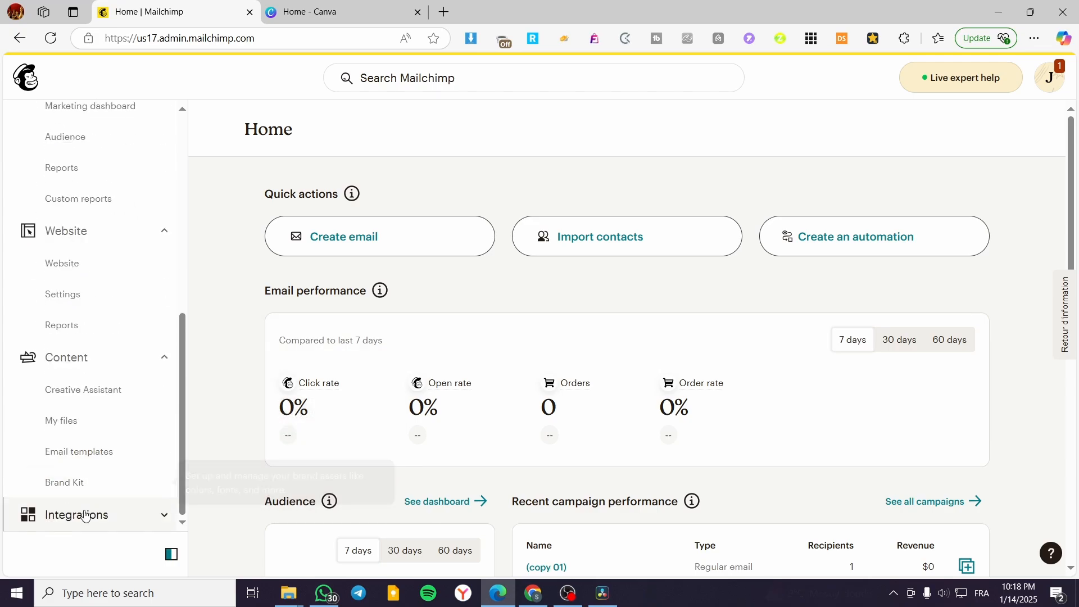
pyautogui.click(75, 514)
# Step: Collapse the Campaigns, Automations, Analytics, Website and Content sections of the navigation
pyautogui.scroll(7, 84, 359)
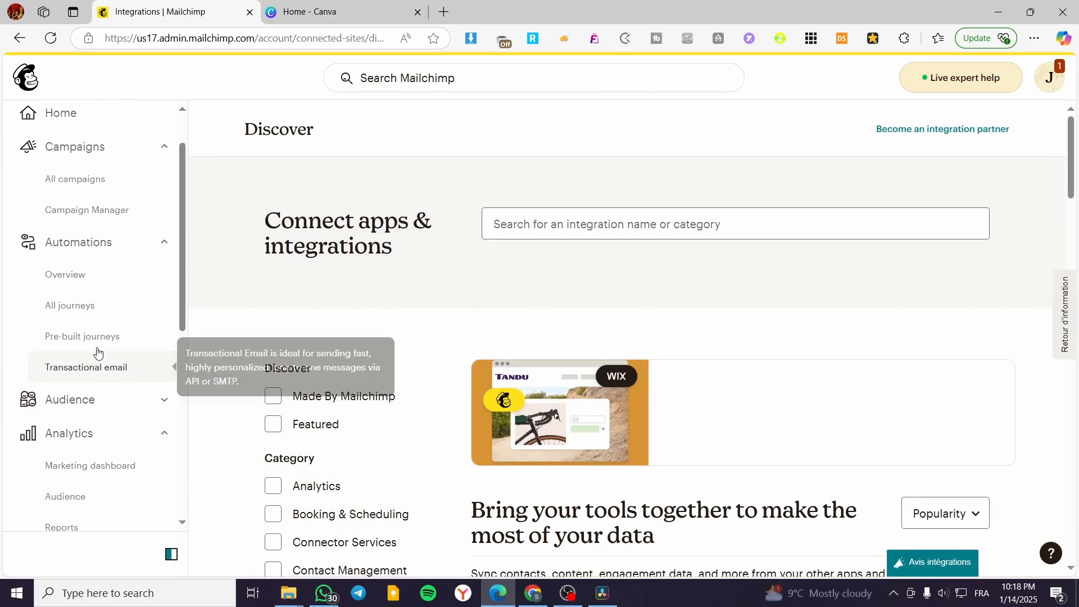
pyautogui.click(158, 150)
pyautogui.click(164, 181)
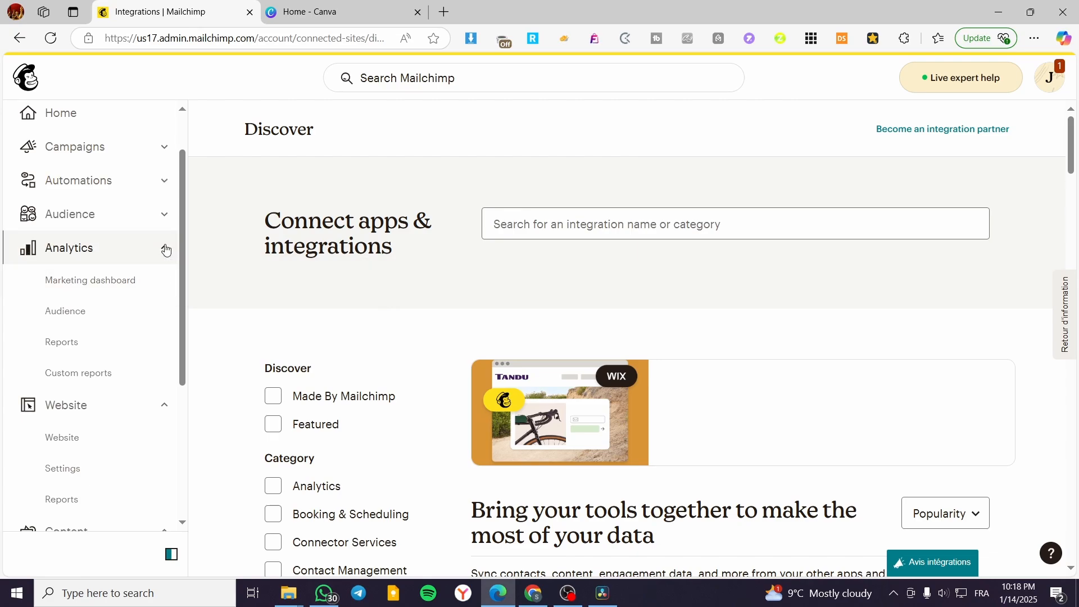
pyautogui.click(164, 247)
pyautogui.click(160, 281)
pyautogui.click(154, 317)
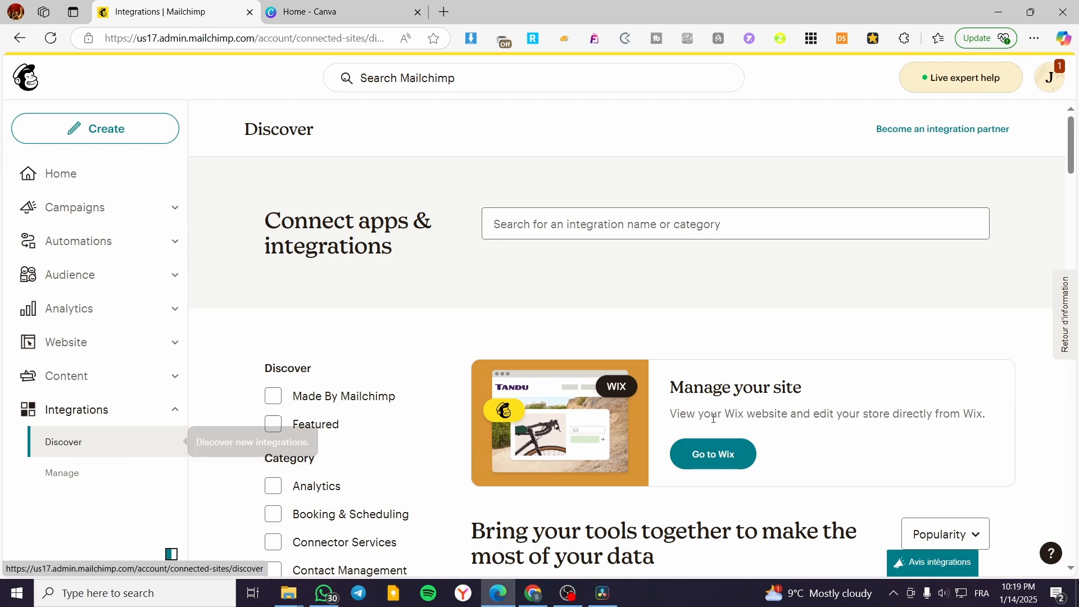
# Step: Examine the catalogue of apps and integrations that can be connected, along with its category filters
pyautogui.scroll(-5, 793, 419)
pyautogui.scroll(-6, 793, 419)
pyautogui.scroll(6, 849, 383)
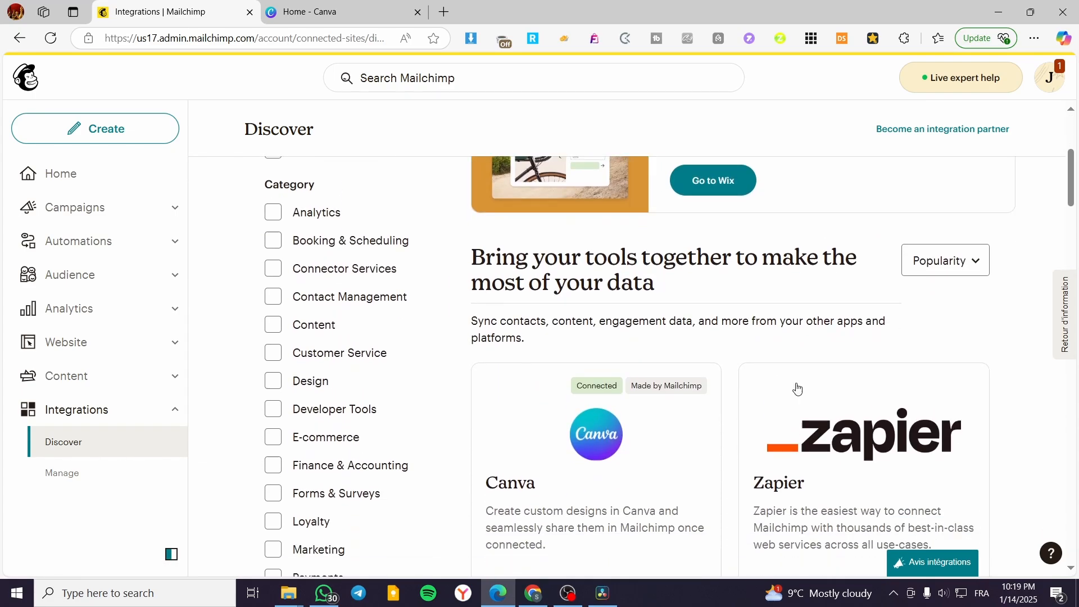
pyautogui.scroll(-4, 795, 386)
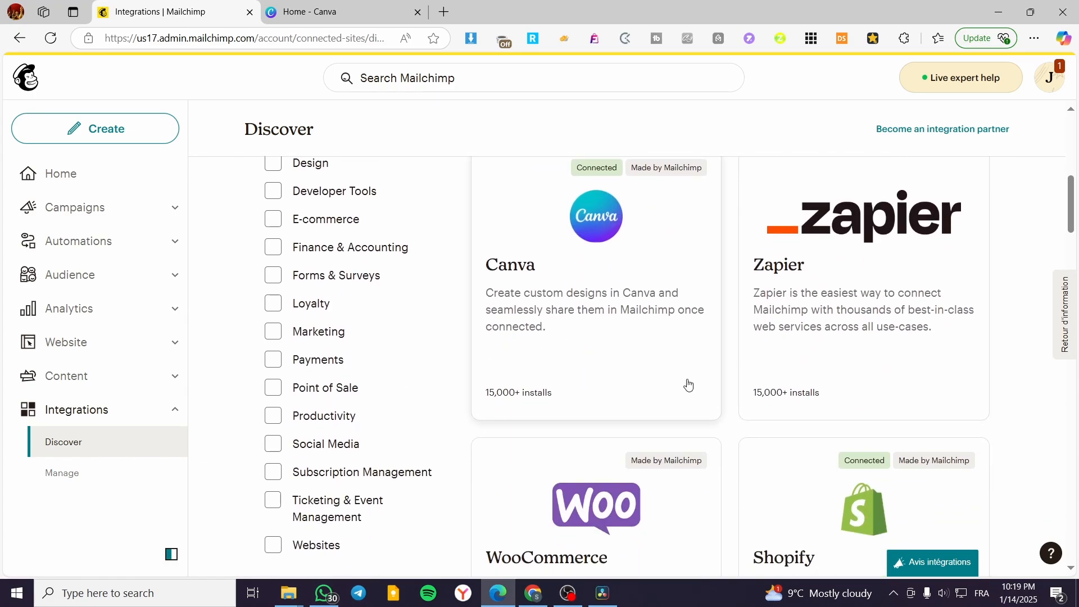
pyautogui.scroll(2, 681, 384)
pyautogui.scroll(-5, 911, 405)
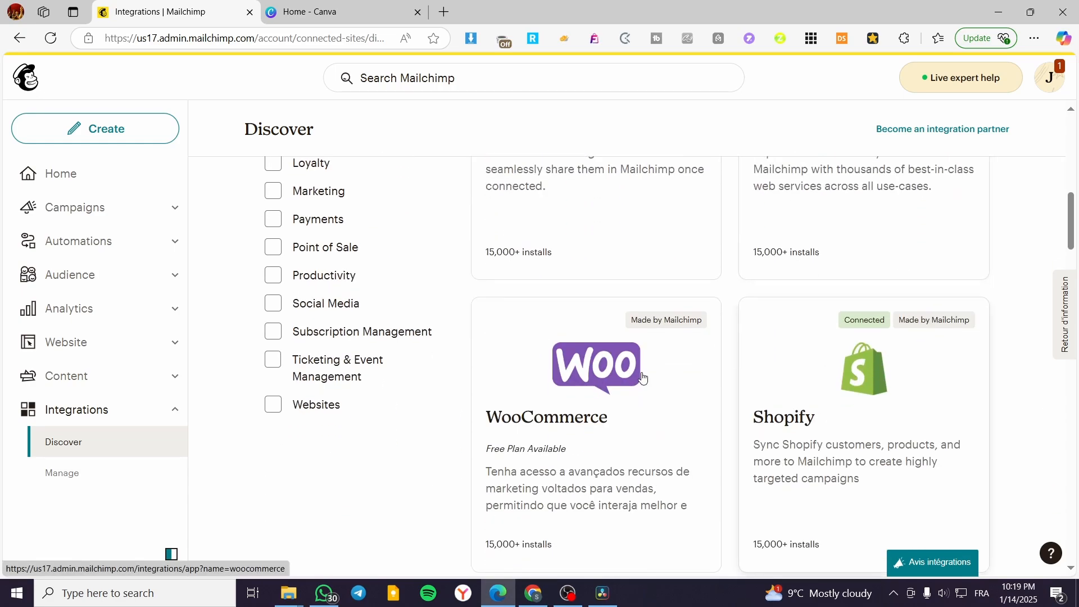
pyautogui.scroll(5, 731, 475)
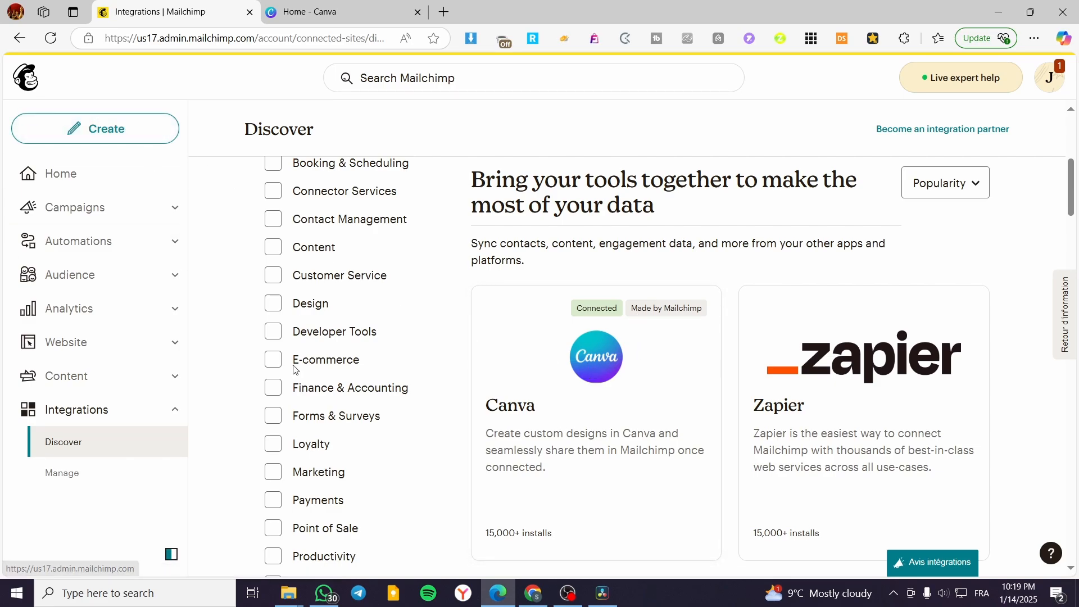
pyautogui.scroll(6, 294, 368)
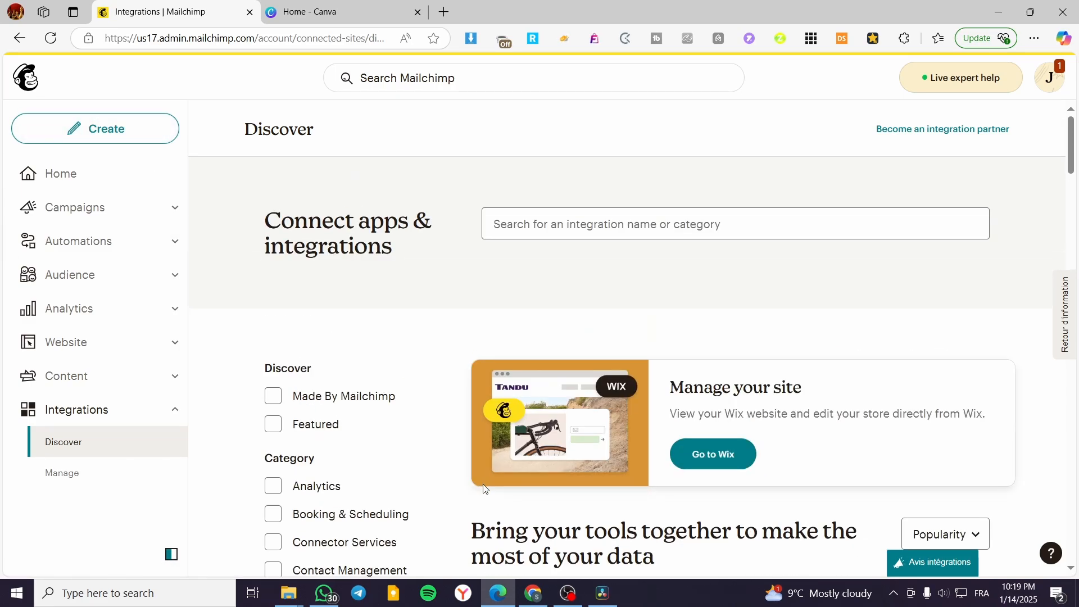
# Step: Create a new email from the home page using the Minimal template from the basic layouts
pyautogui.click(101, 174)
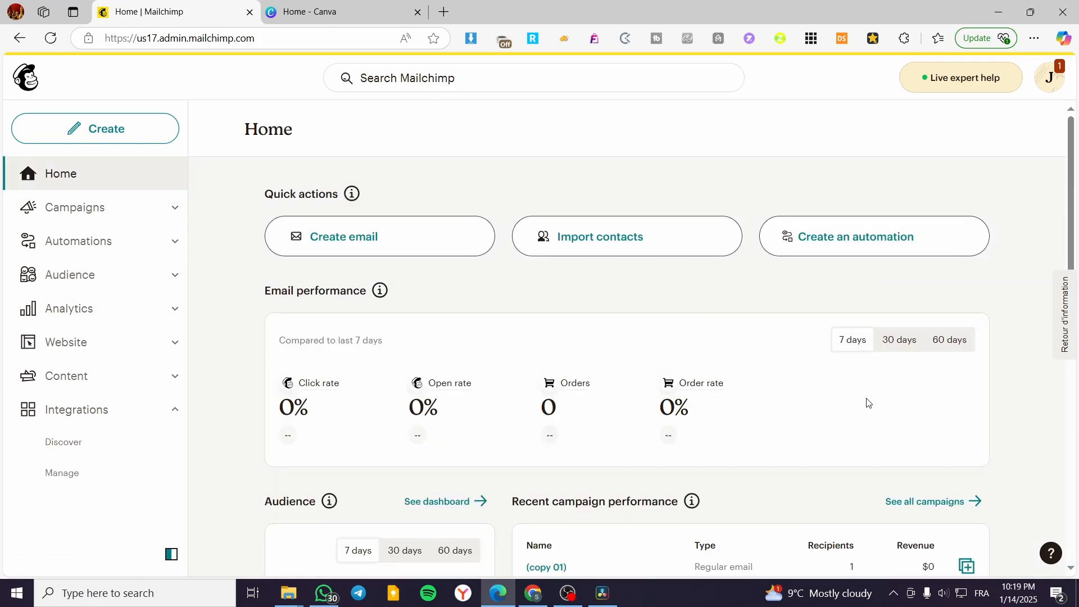
pyautogui.click(364, 247)
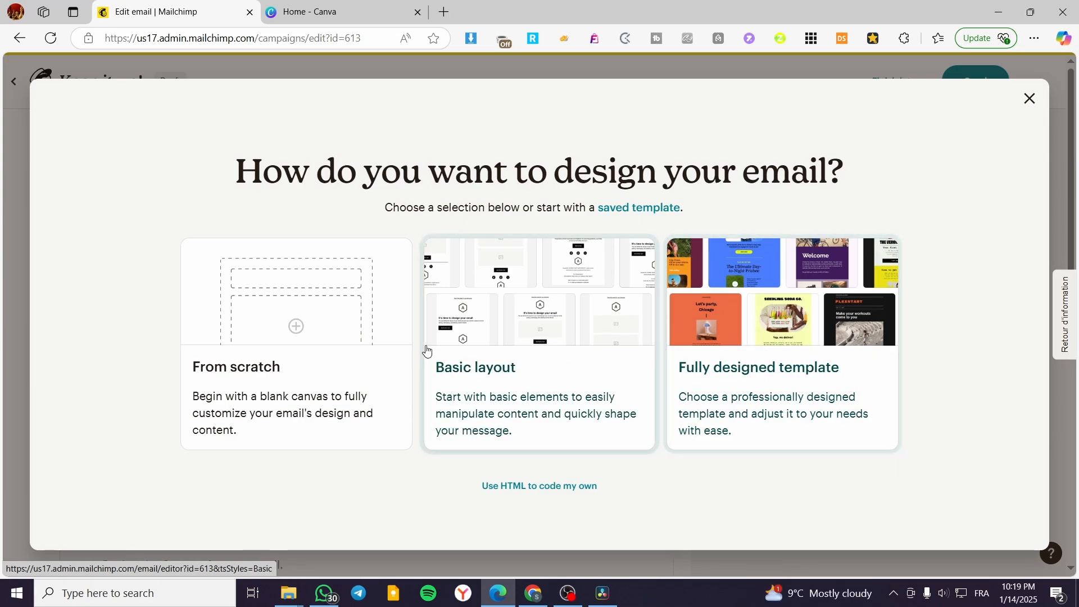
pyautogui.click(548, 315)
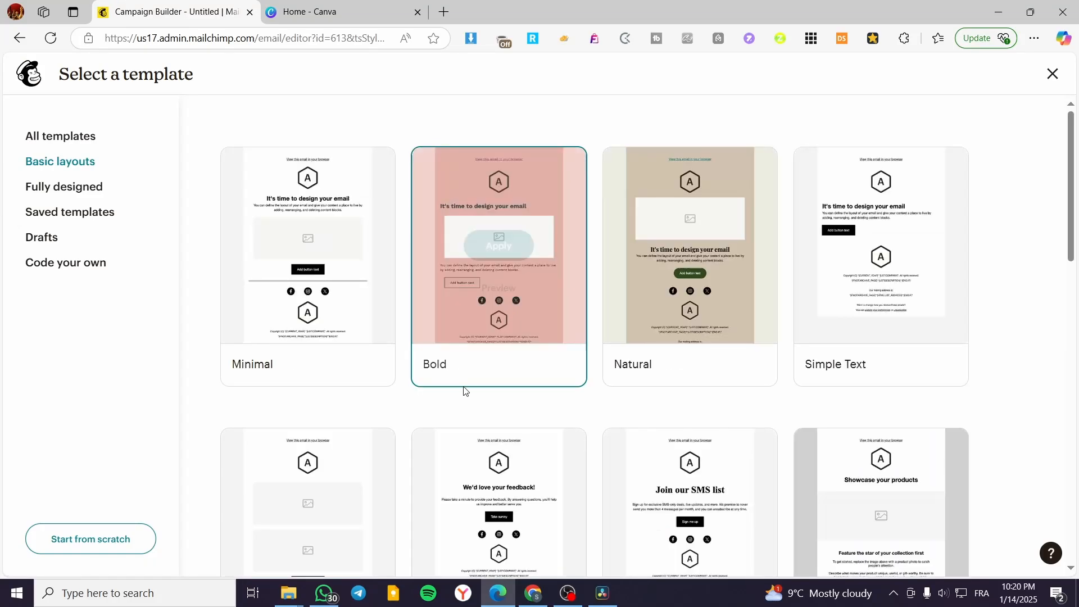
pyautogui.click(308, 245)
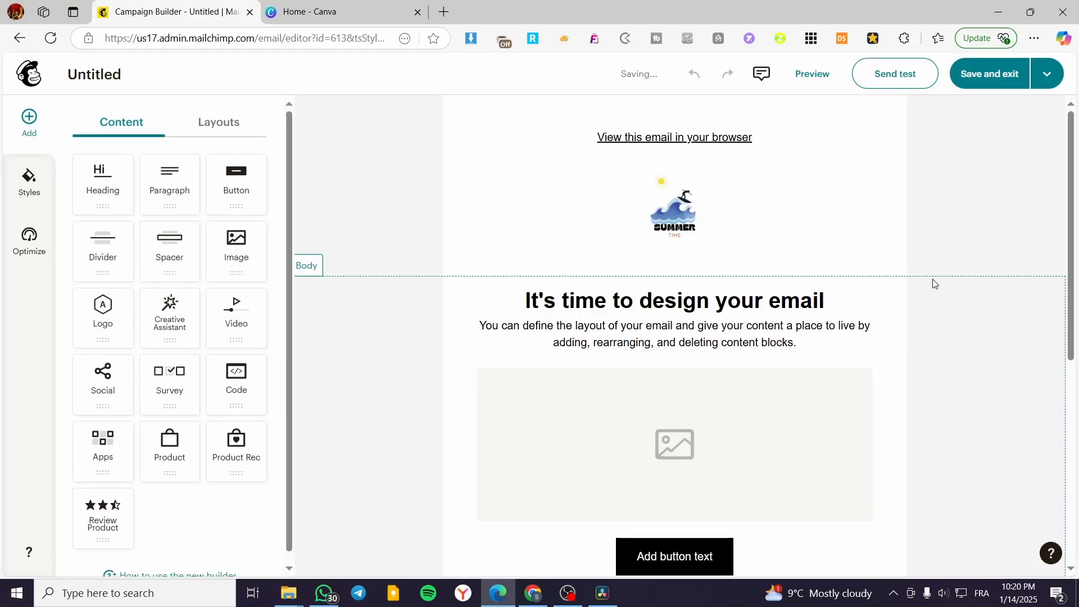
pyautogui.scroll(-7, 934, 290)
pyautogui.scroll(6, 731, 309)
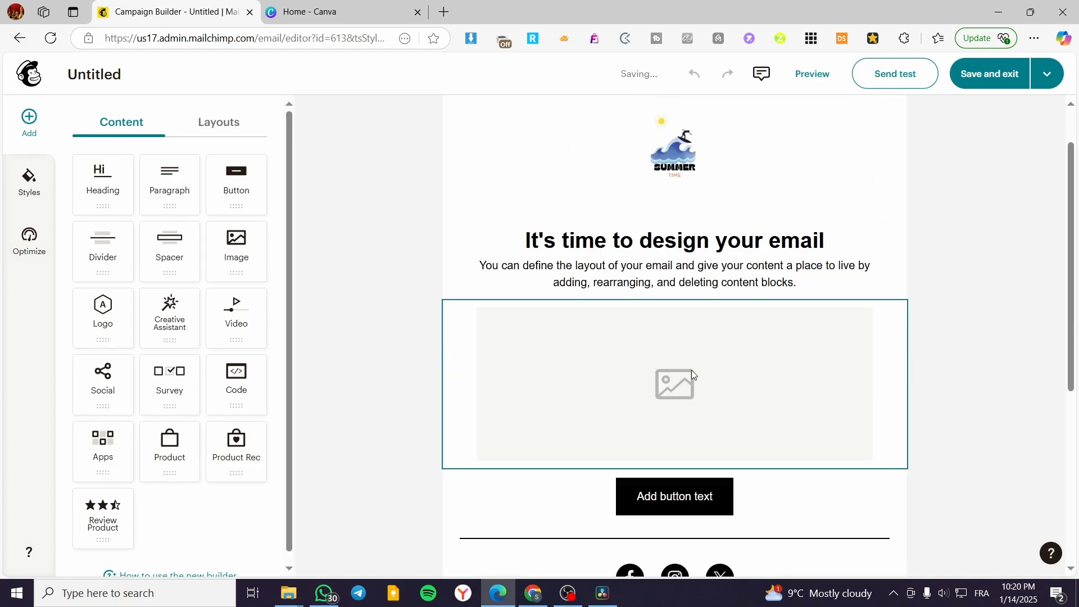
pyautogui.scroll(1, 693, 375)
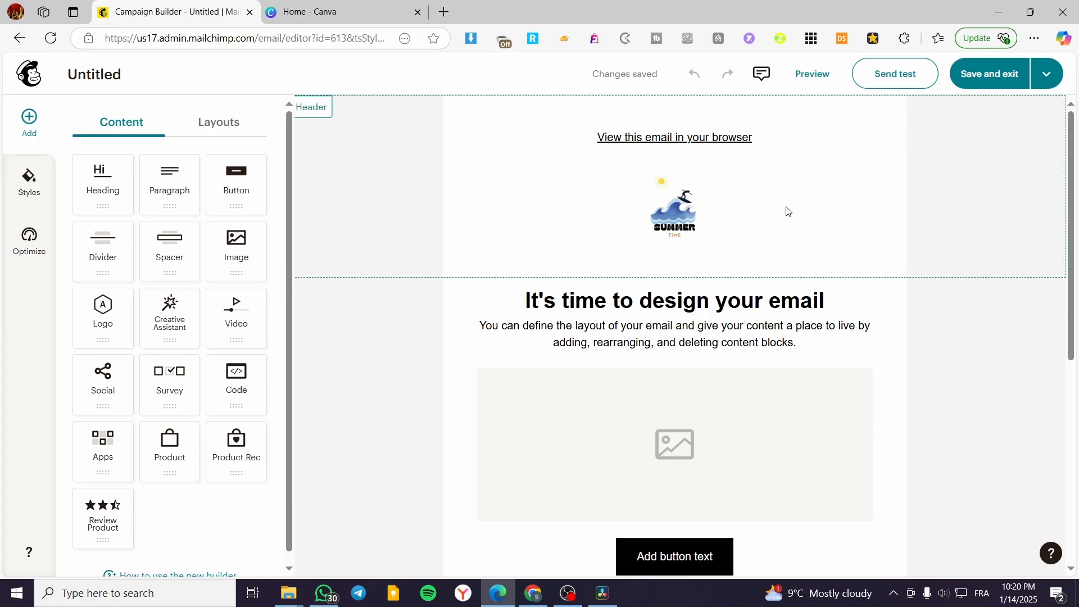
pyautogui.scroll(-3, 314, 240)
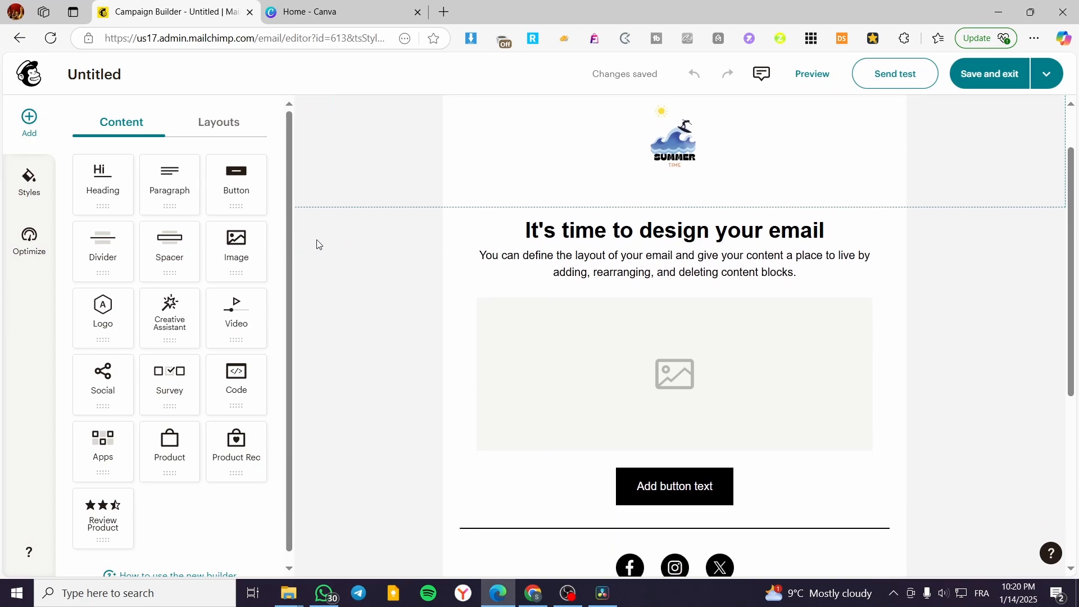
pyautogui.scroll(3, 629, 302)
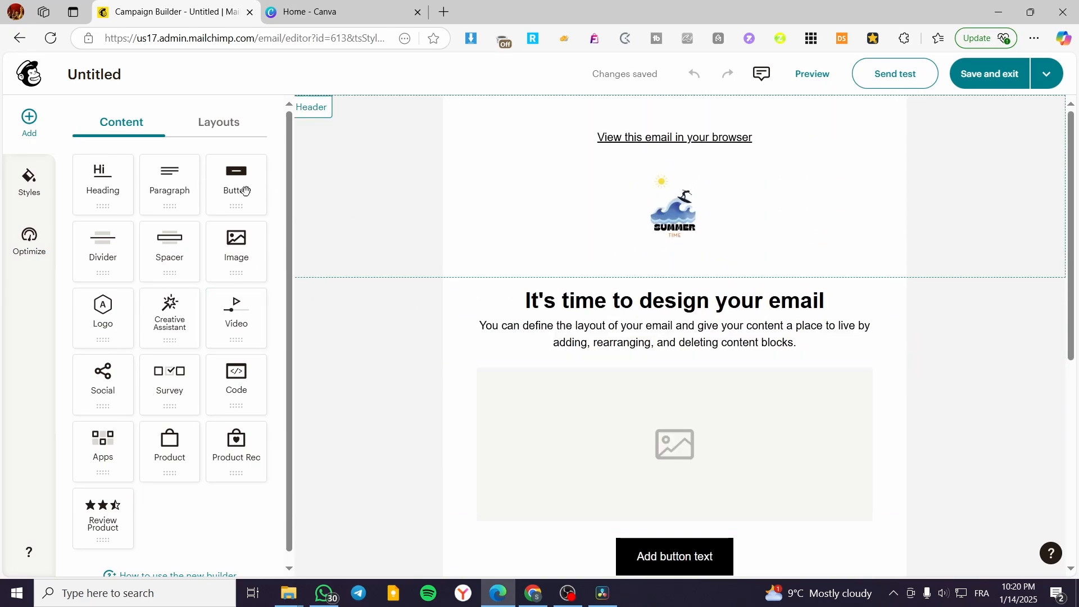
# Step: Fill the empty image block in the email body with the Cheese Lovers Day picture from the existing uploads
pyautogui.scroll(-3, 871, 296)
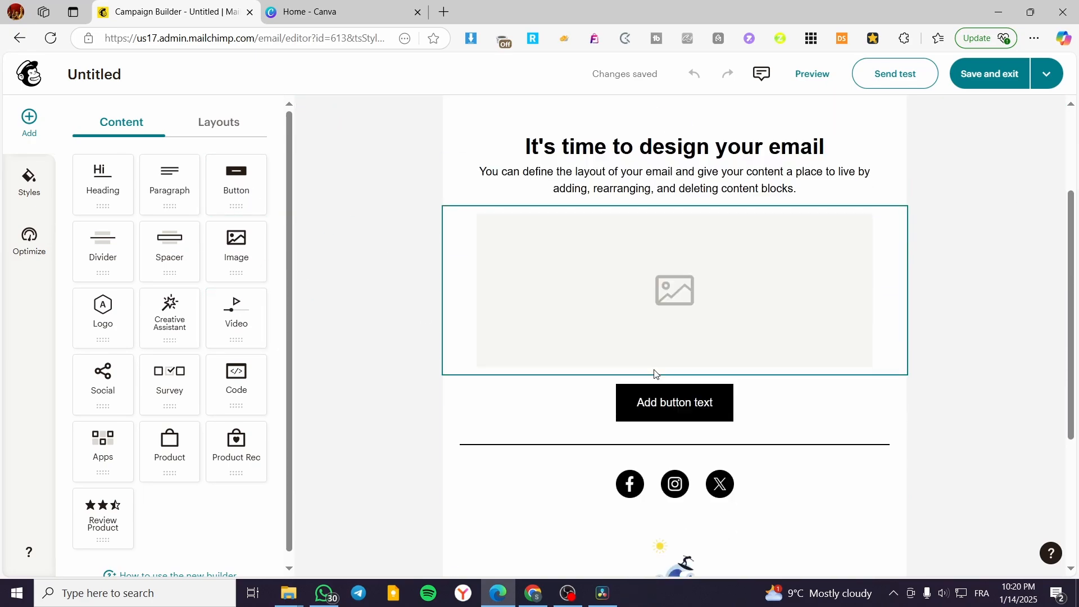
pyautogui.click(747, 274)
pyautogui.scroll(2, 758, 326)
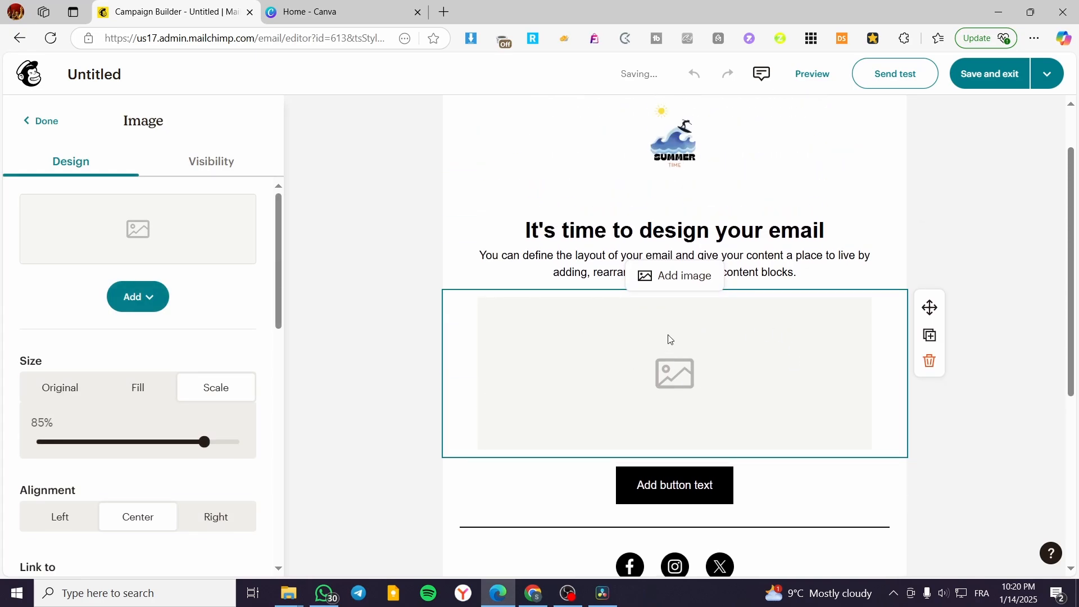
pyautogui.click(145, 299)
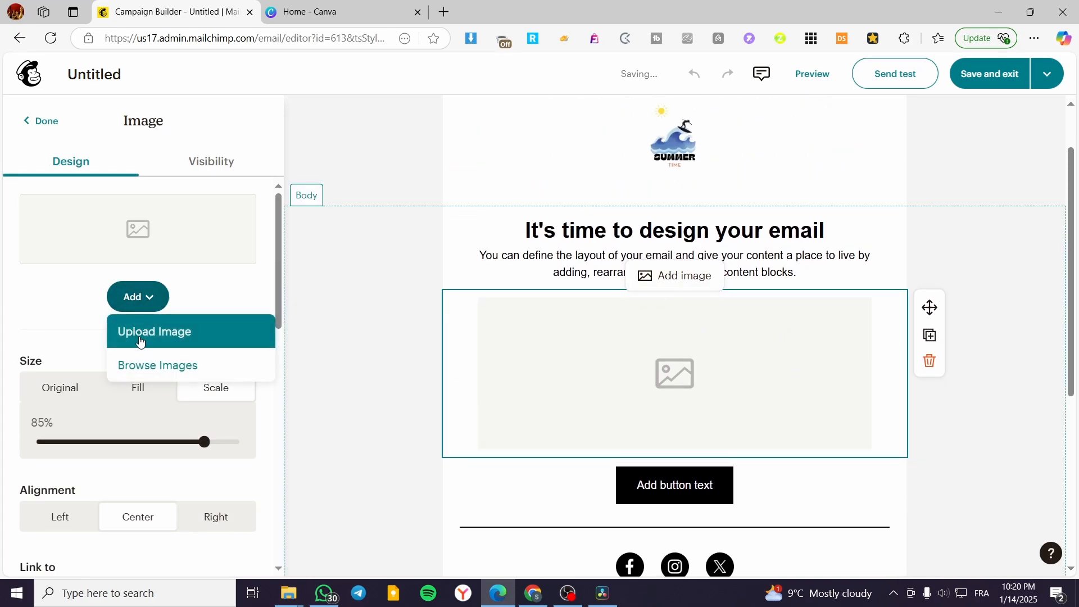
pyautogui.click(147, 366)
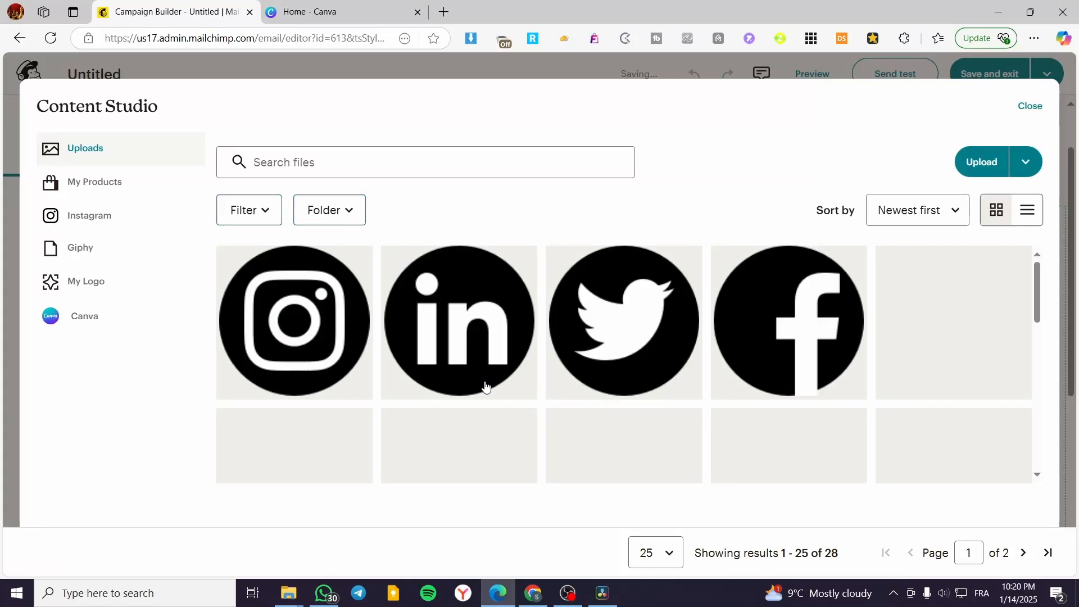
pyautogui.scroll(-1, 604, 467)
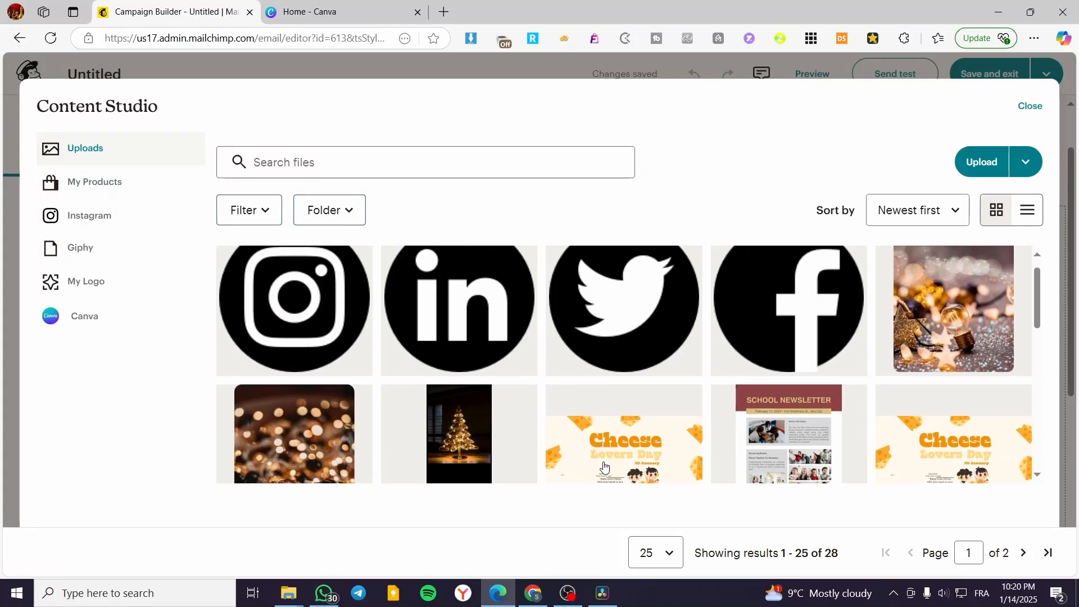
pyautogui.scroll(-3, 604, 467)
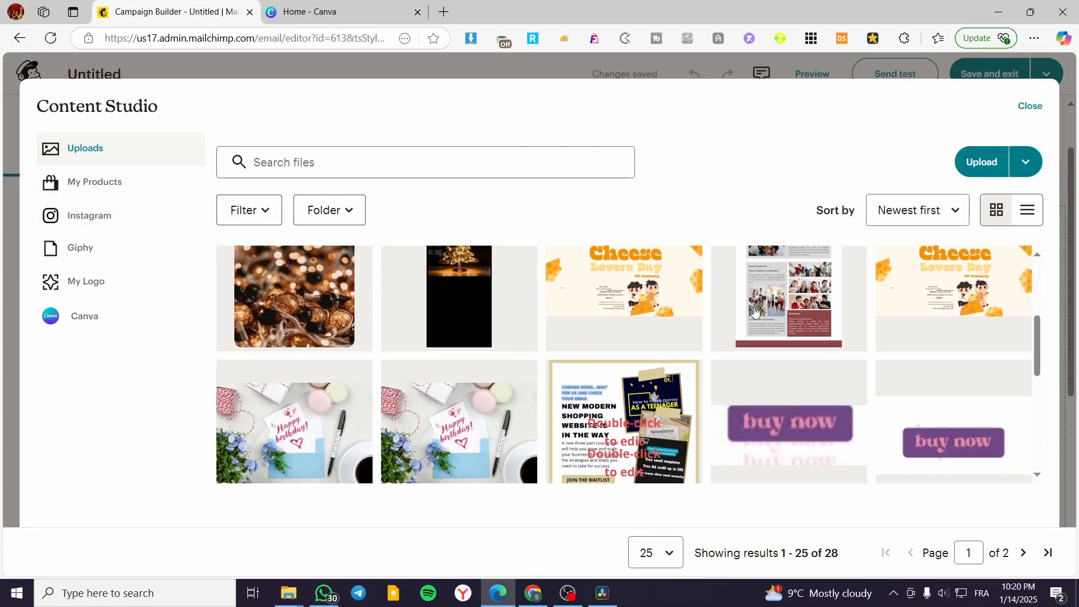
pyautogui.click(623, 284)
pyautogui.click(1004, 162)
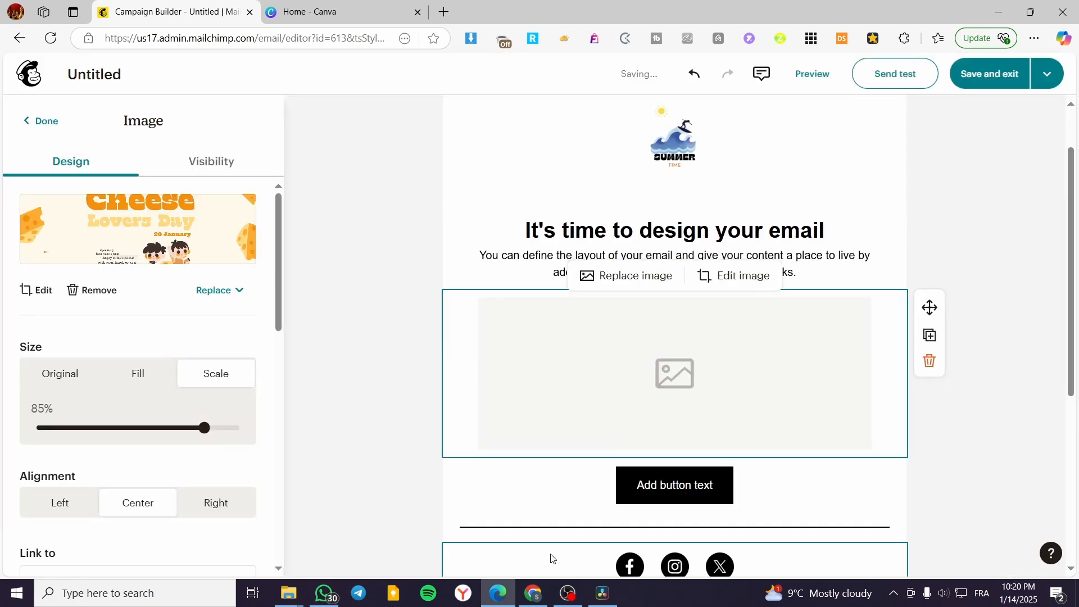
pyautogui.scroll(-3, 964, 438)
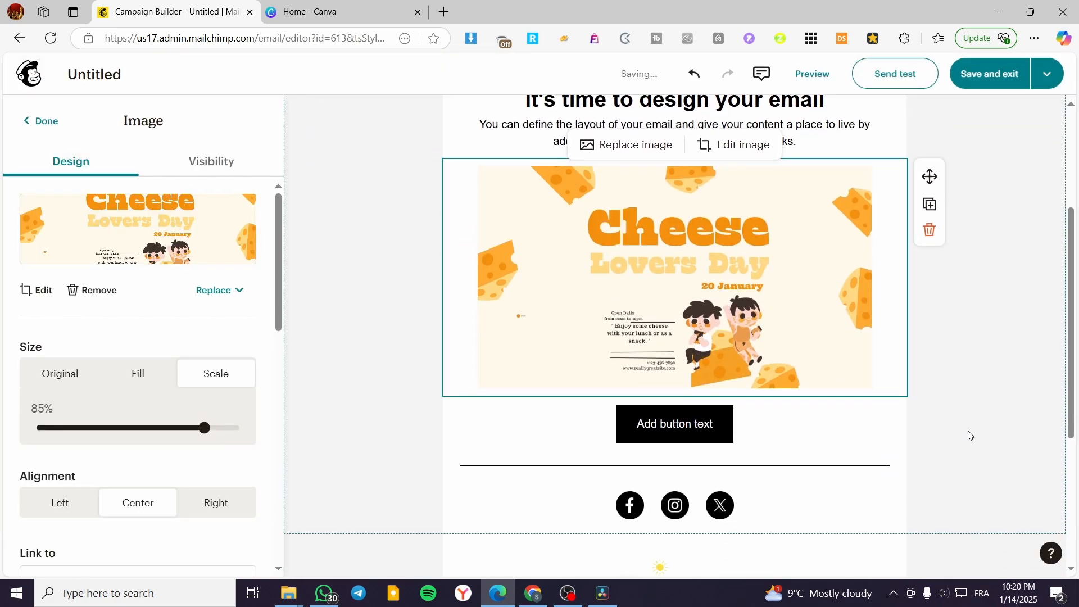
pyautogui.click(970, 332)
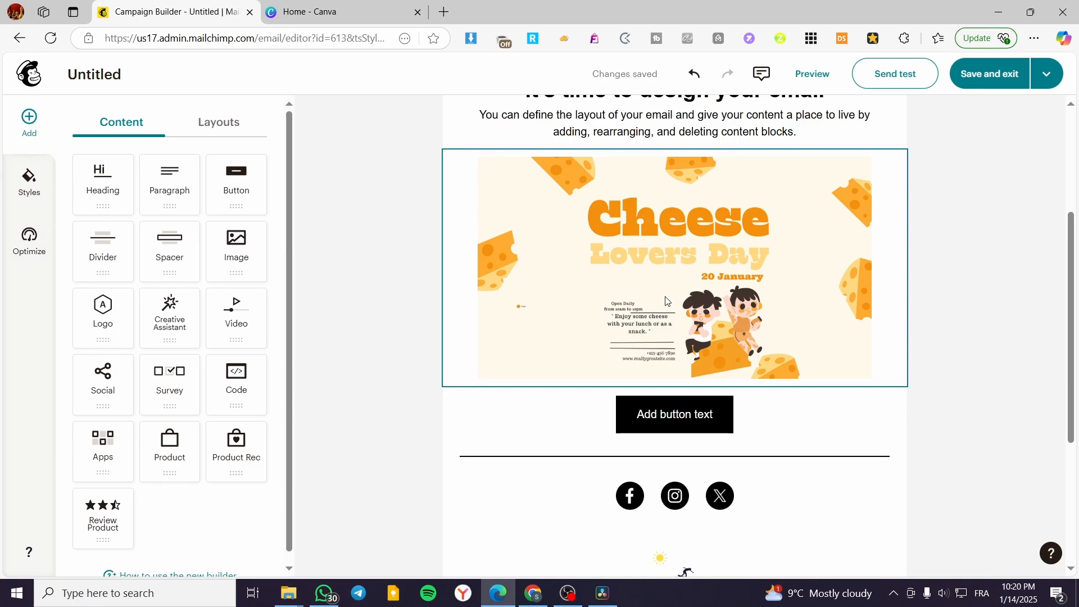
# Step: Open the settings of the Cheese Lovers Day image block and examine its size, alignment and link options
pyautogui.click(668, 302)
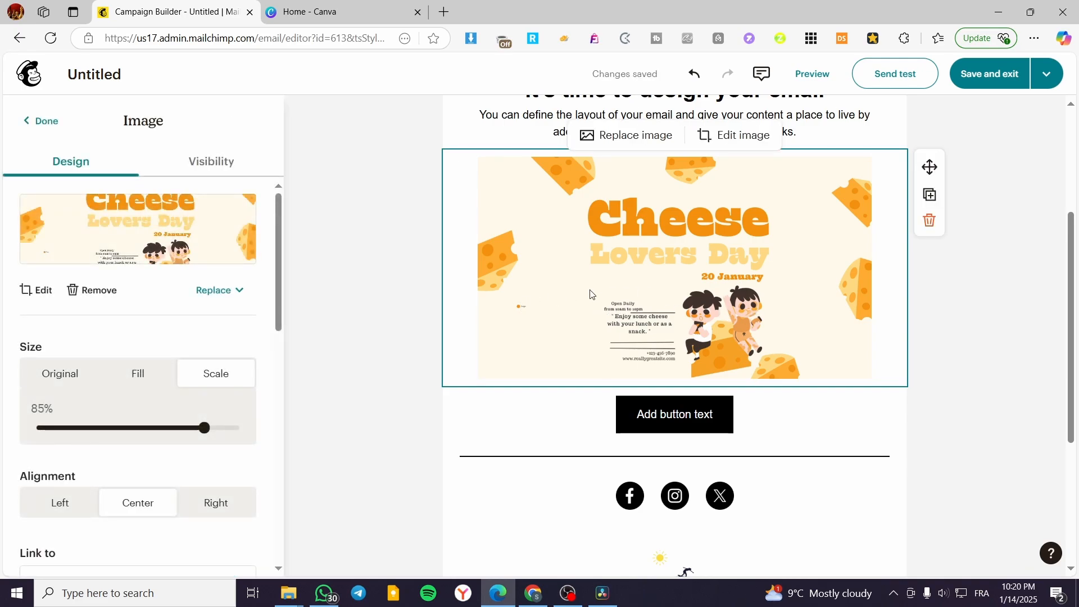
pyautogui.scroll(2, 697, 286)
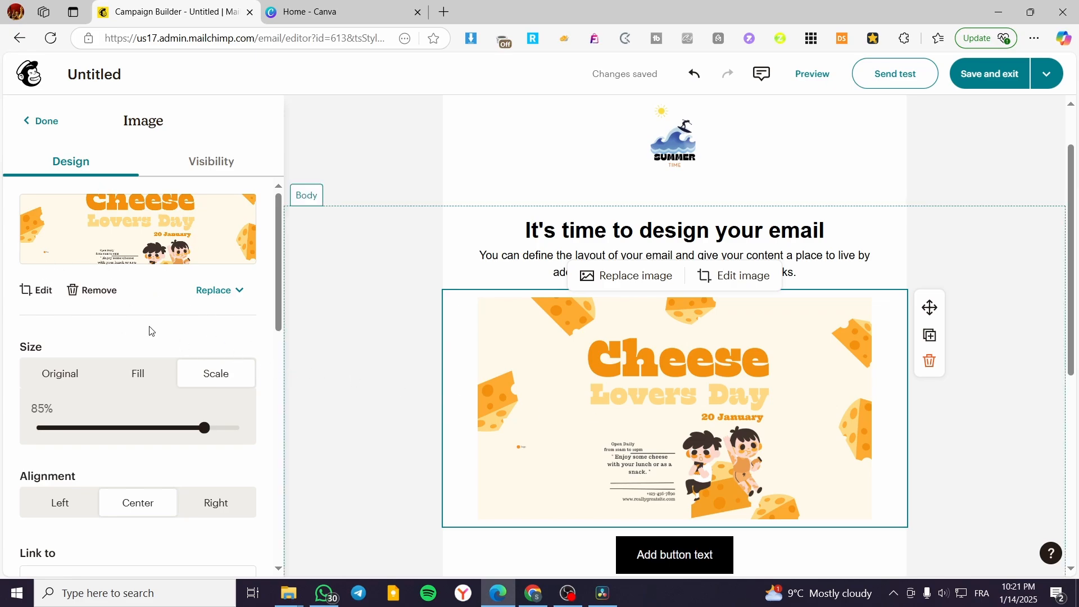
pyautogui.scroll(-3, 160, 259)
pyautogui.scroll(3, 161, 234)
pyautogui.scroll(-1, 121, 248)
pyautogui.scroll(1, 101, 286)
pyautogui.scroll(-3, 174, 429)
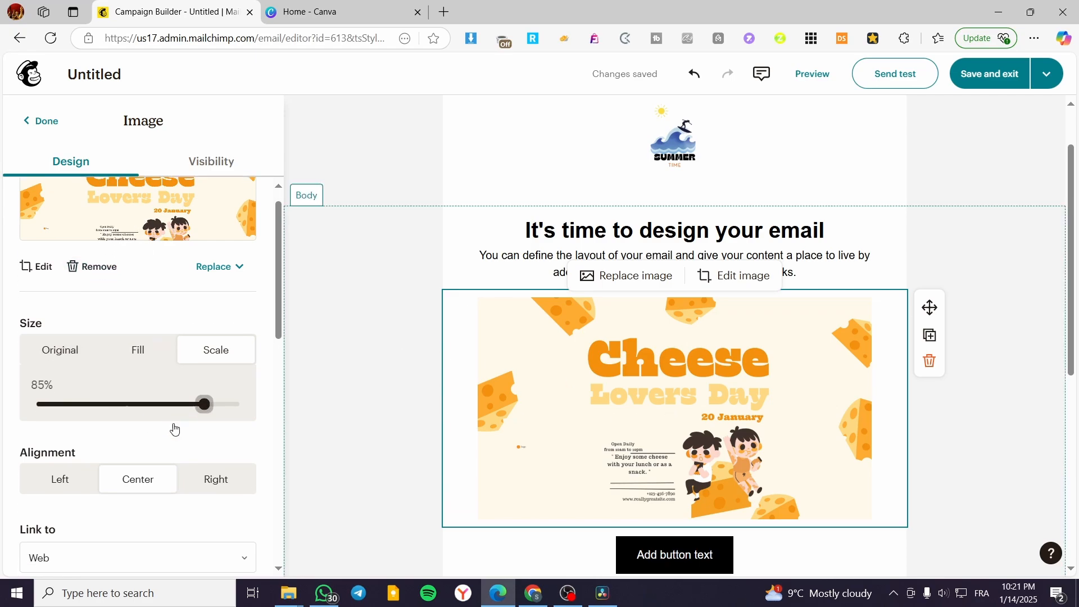
pyautogui.scroll(-3, 135, 371)
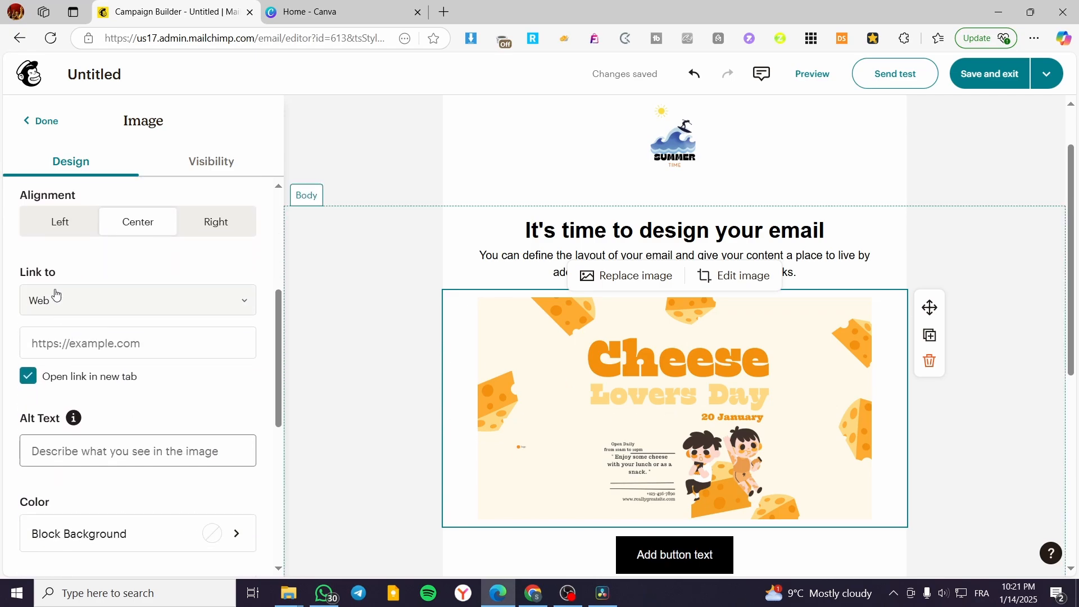
# Step: Try the Email, Phone and File link types on the Cheese Lovers Day image in turn and compare the fields each requires
pyautogui.scroll(-1, 60, 301)
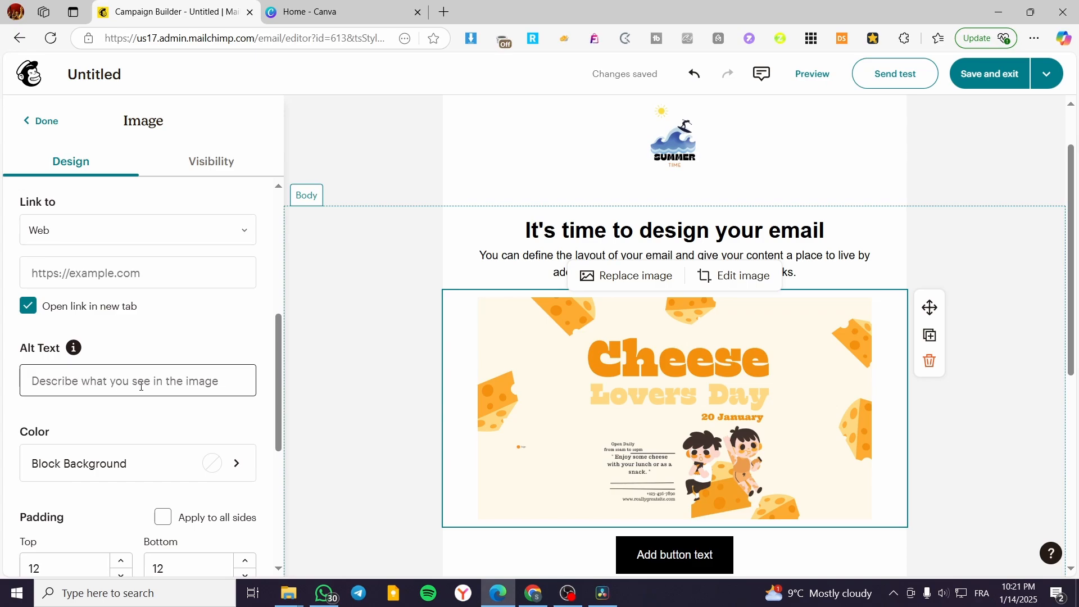
pyautogui.scroll(-5, 129, 439)
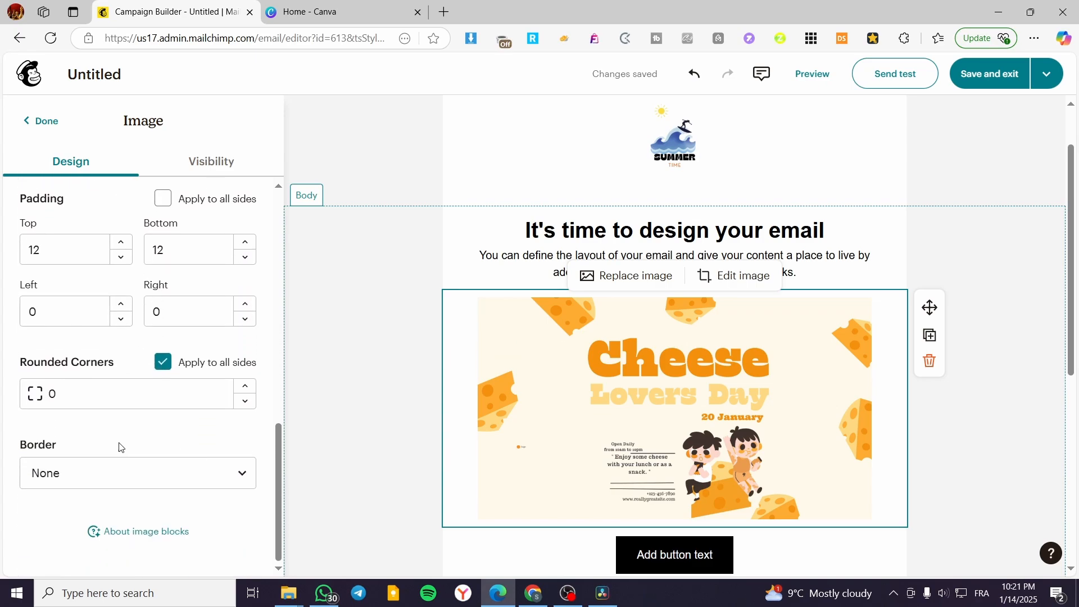
pyautogui.scroll(6, 101, 401)
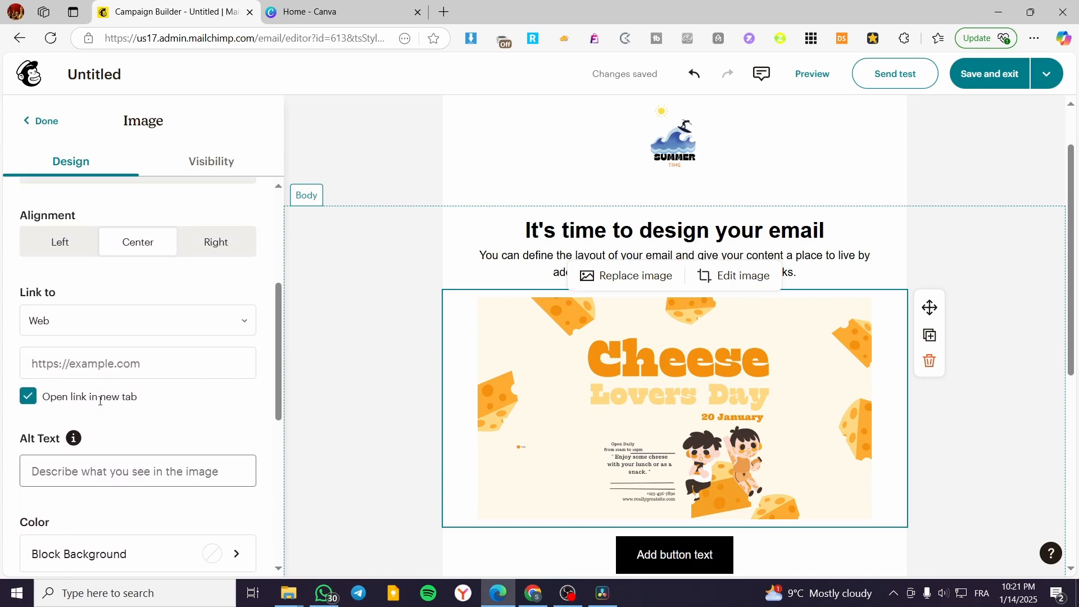
pyautogui.scroll(-1, 42, 426)
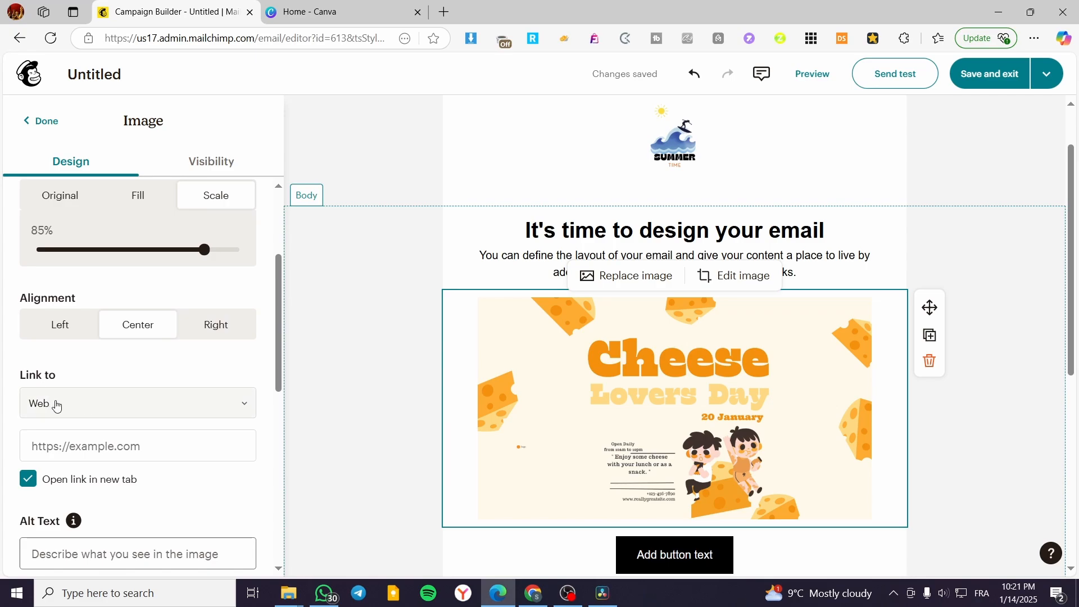
pyautogui.click(56, 403)
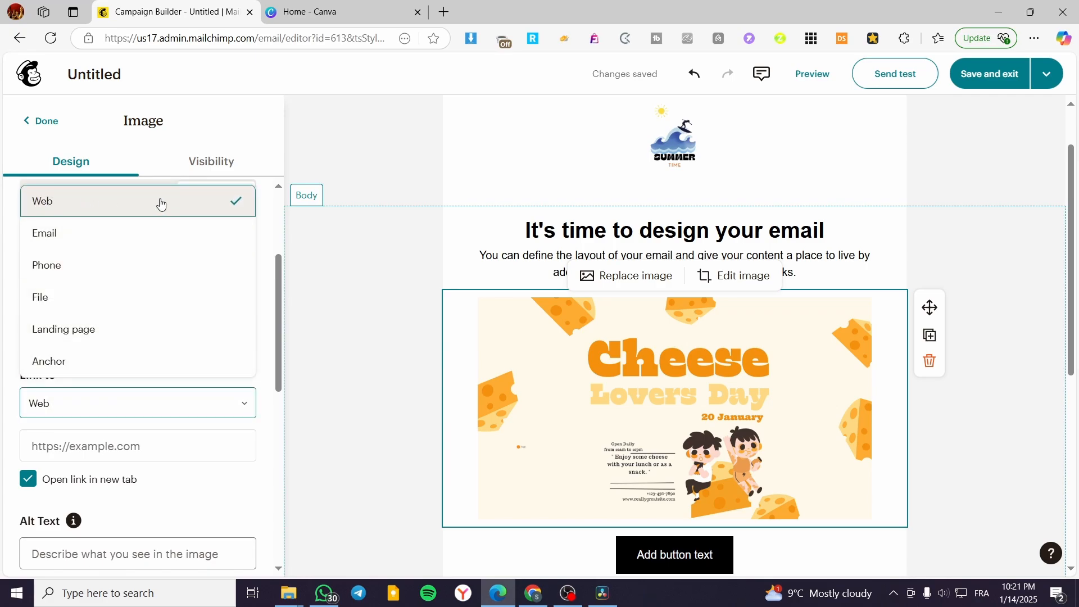
pyautogui.click(161, 234)
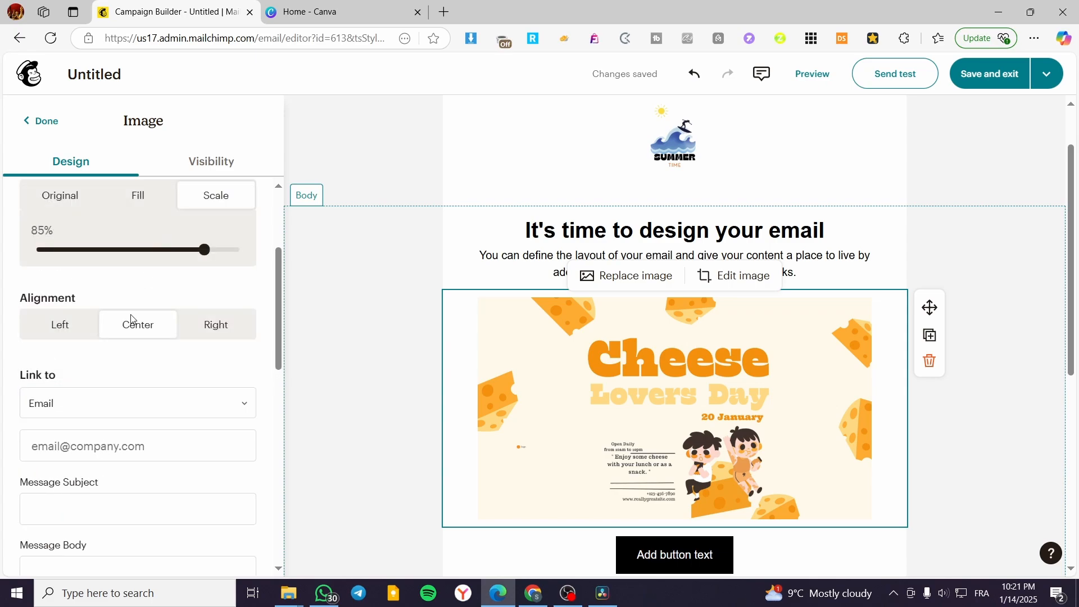
pyautogui.click(98, 416)
pyautogui.click(84, 276)
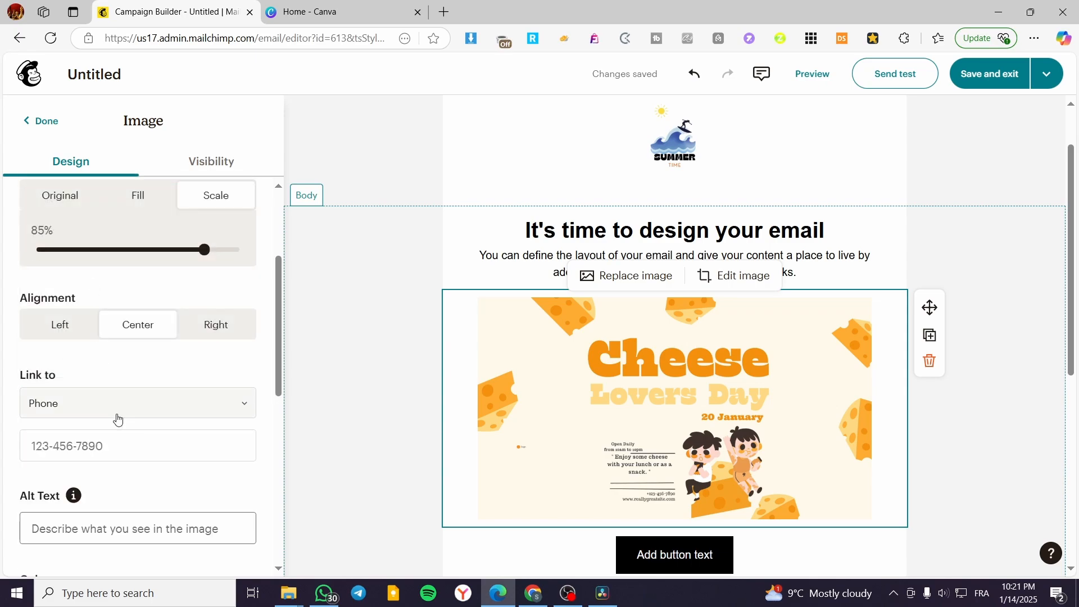
pyautogui.click(101, 414)
pyautogui.click(88, 310)
pyautogui.scroll(-1, 129, 419)
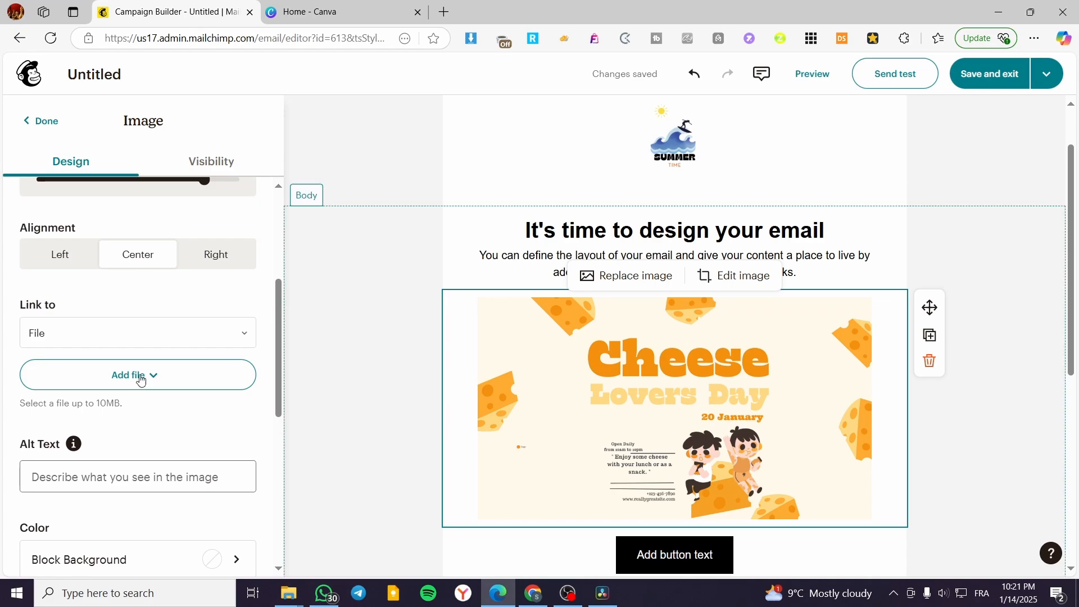
# Step: Try the Landing page link type for the image and look at the landing pages offered, without choosing one
pyautogui.click(169, 343)
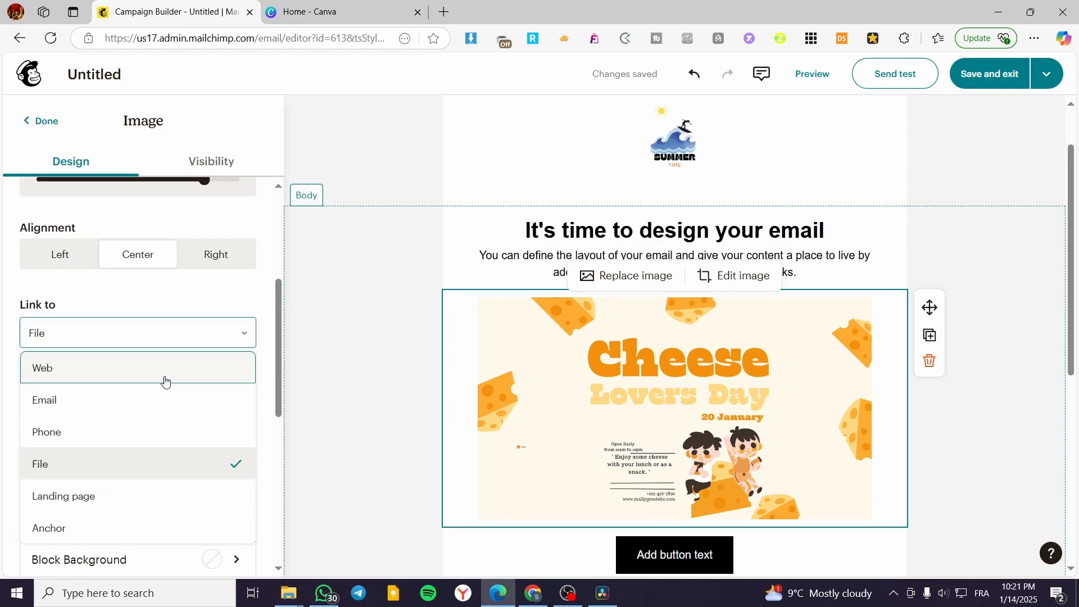
pyautogui.click(150, 497)
pyautogui.click(194, 408)
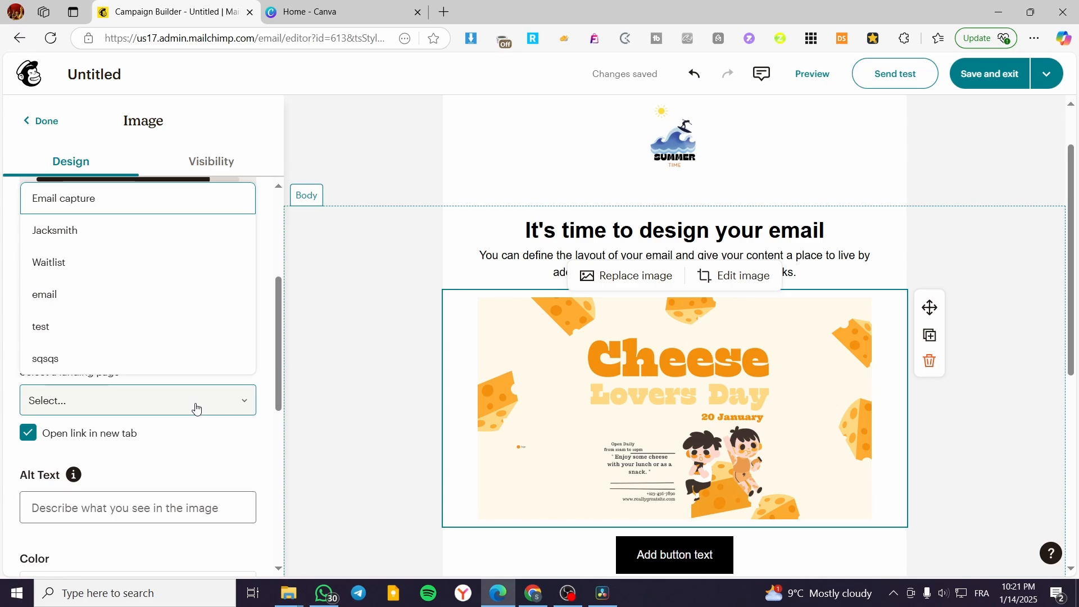
pyautogui.click(331, 281)
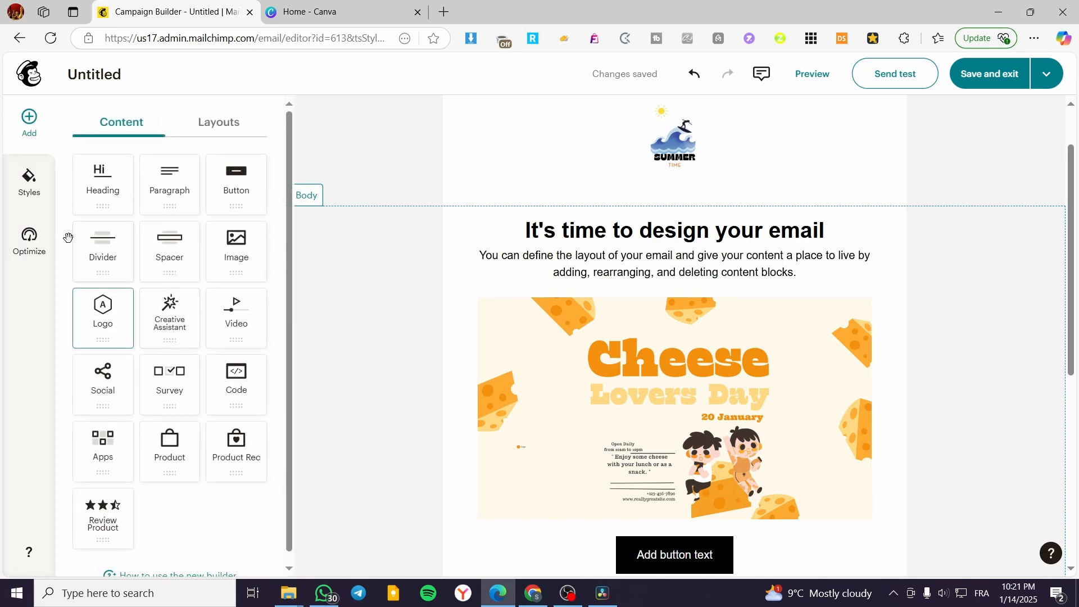
# Step: Reopen the settings of the Cheese Lovers Day image and try Anchor as its link type
pyautogui.click(503, 354)
pyautogui.scroll(-5, 135, 487)
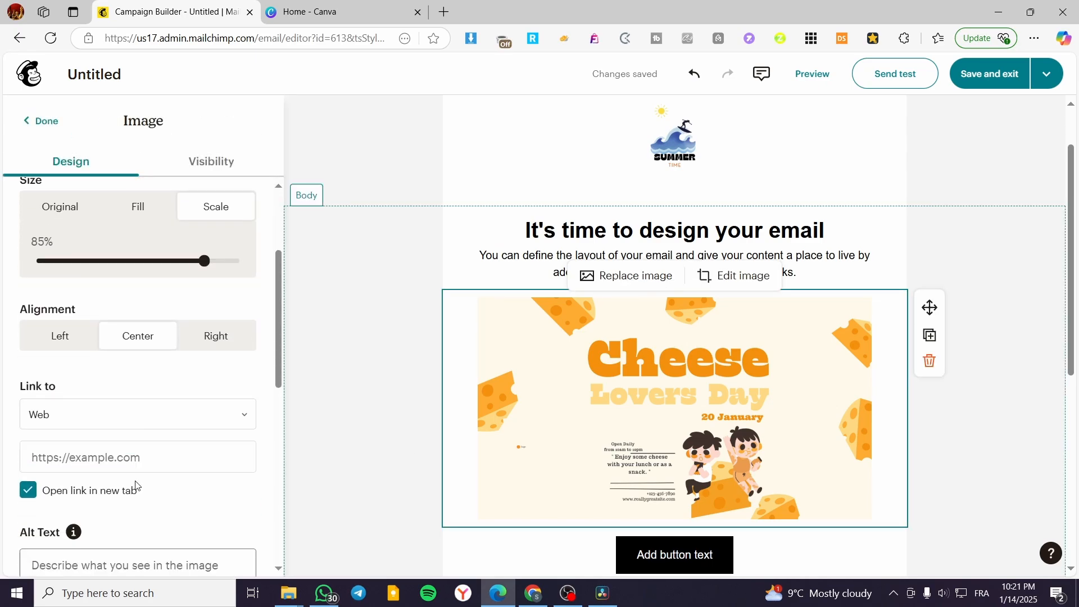
pyautogui.click(121, 374)
pyautogui.click(122, 331)
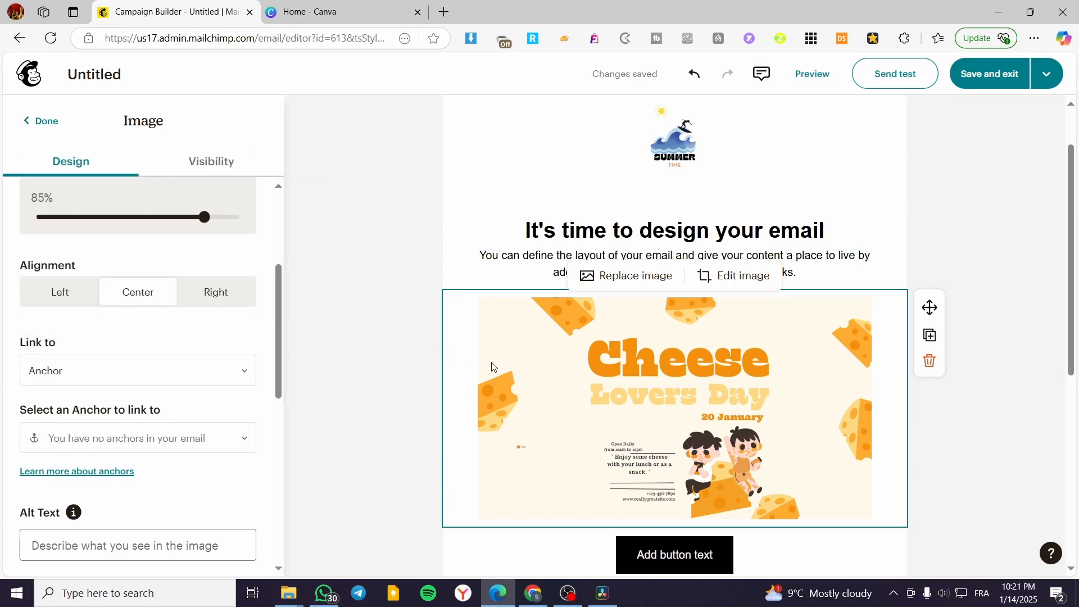
# Step: Reselect the Cheese Lovers Day image and look over the rest of the email layout down to the footer
pyautogui.scroll(-1, 631, 330)
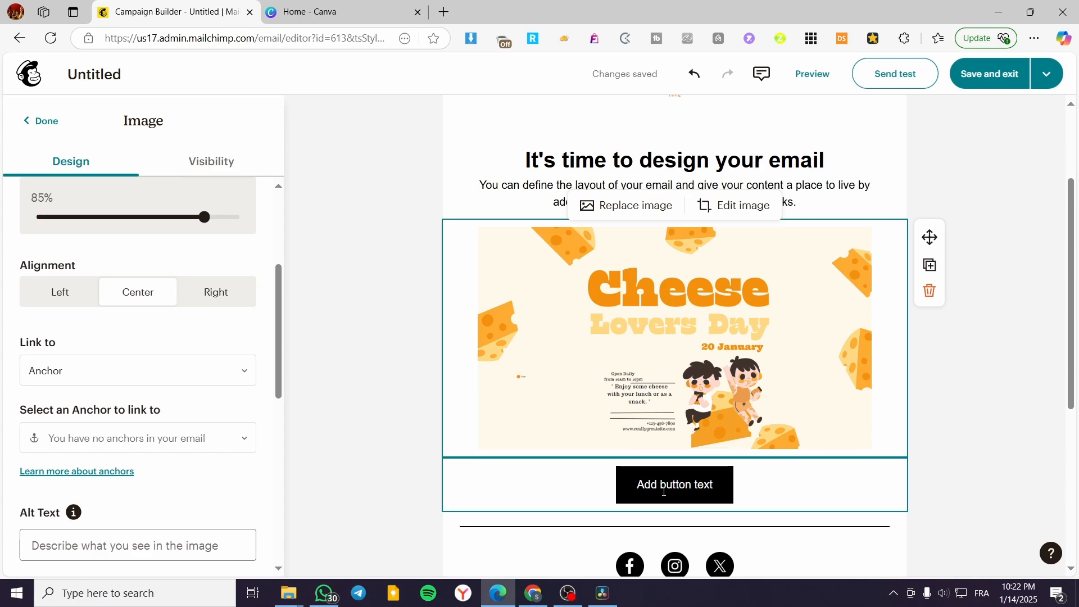
pyautogui.click(981, 348)
pyautogui.click(754, 328)
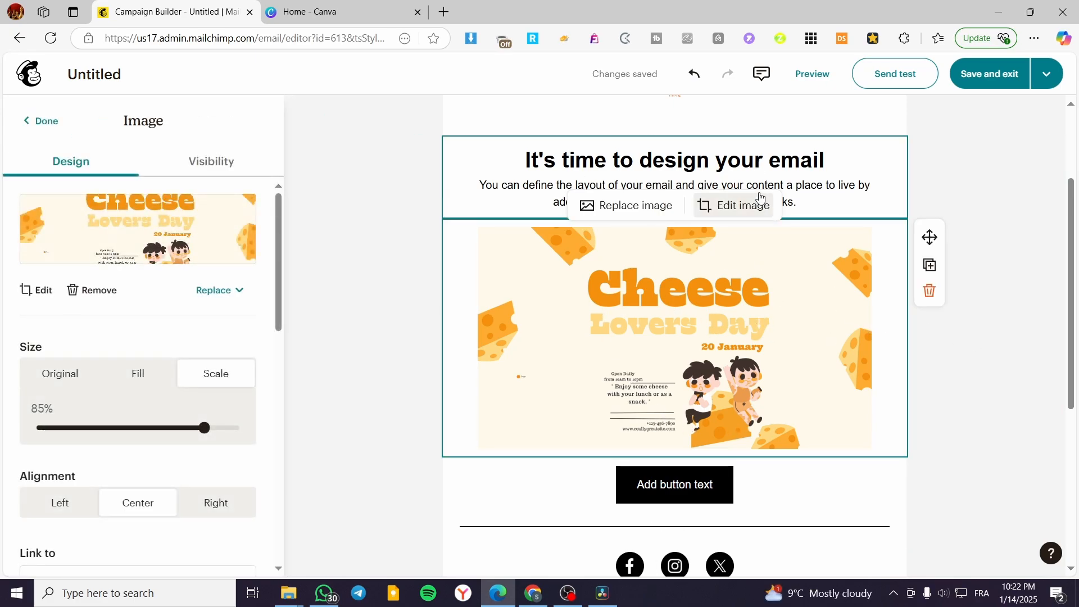
pyautogui.scroll(-5, 759, 282)
pyautogui.scroll(8, 731, 281)
pyautogui.scroll(-8, 724, 275)
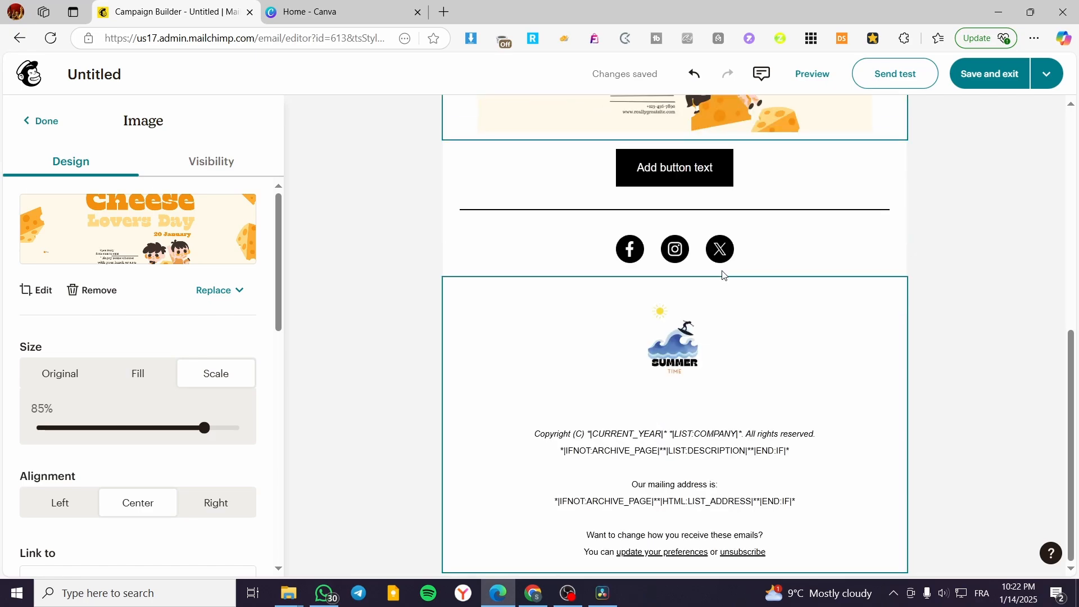
pyautogui.scroll(8, 725, 281)
pyautogui.scroll(-8, 734, 345)
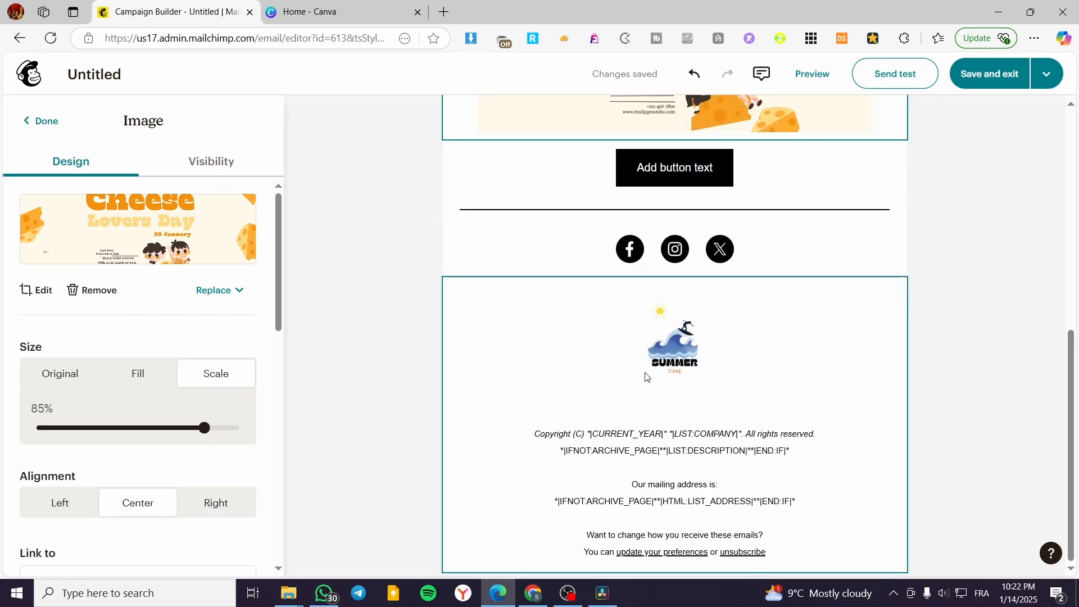
pyautogui.scroll(8, 646, 378)
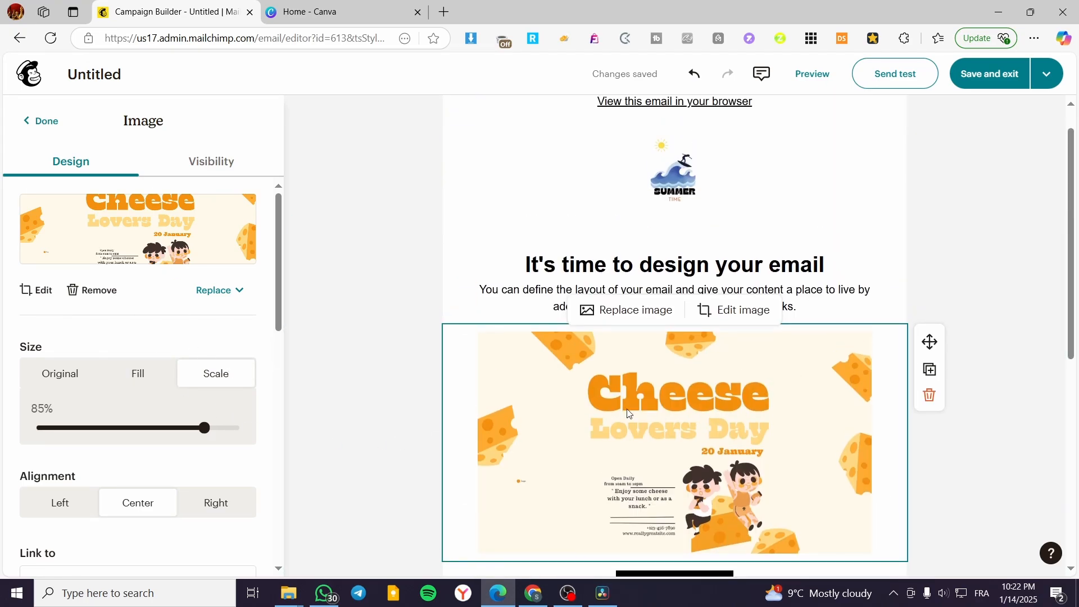
pyautogui.scroll(-5, 158, 392)
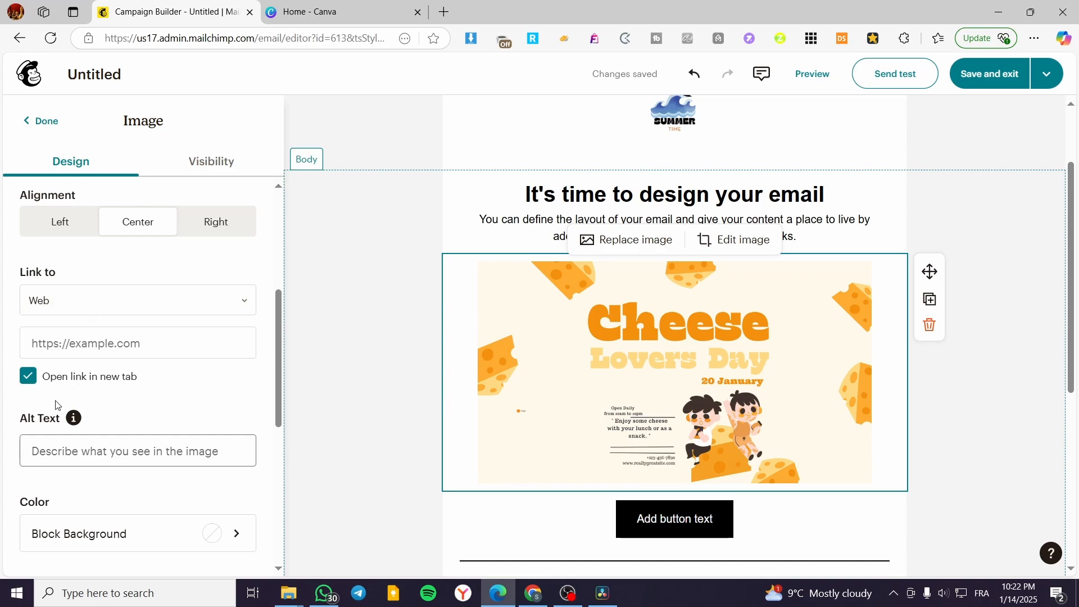
pyautogui.click(317, 12)
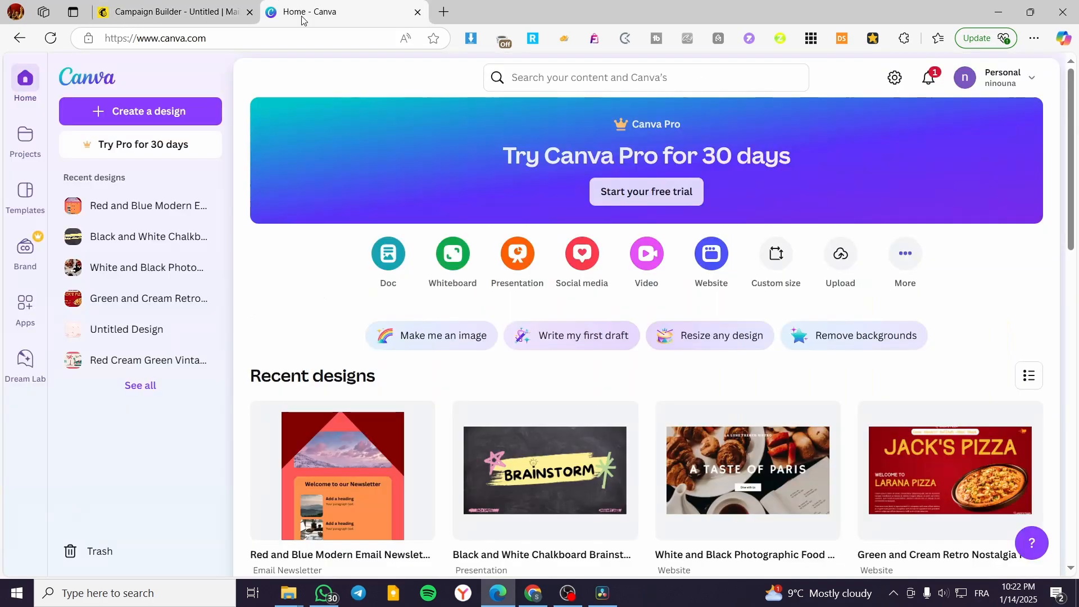
pyautogui.click(254, 38)
pyautogui.hotkey('ctrl', 'c')
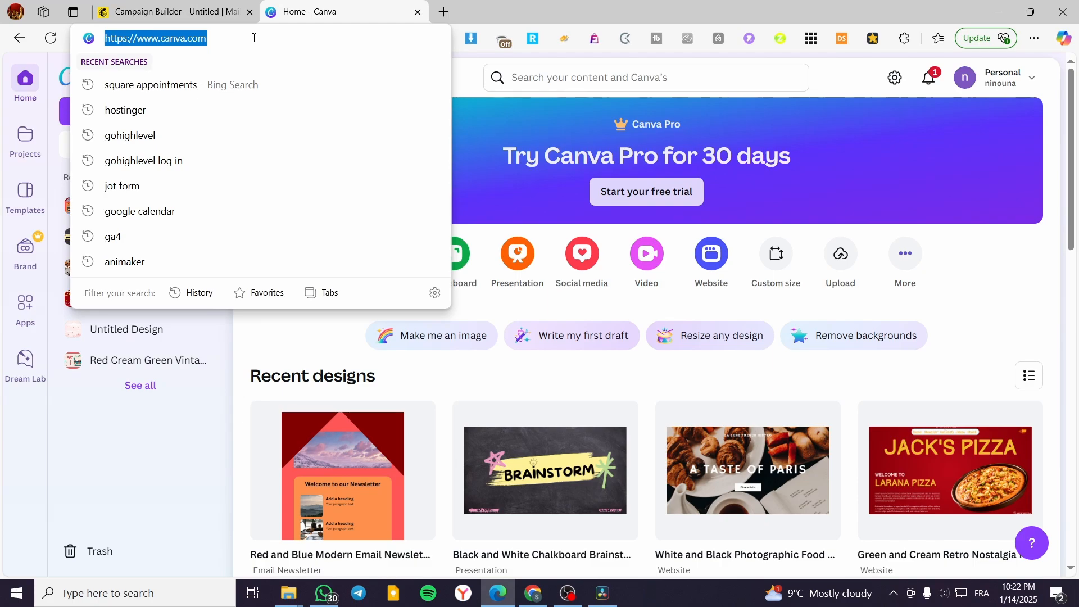
pyautogui.click(159, 10)
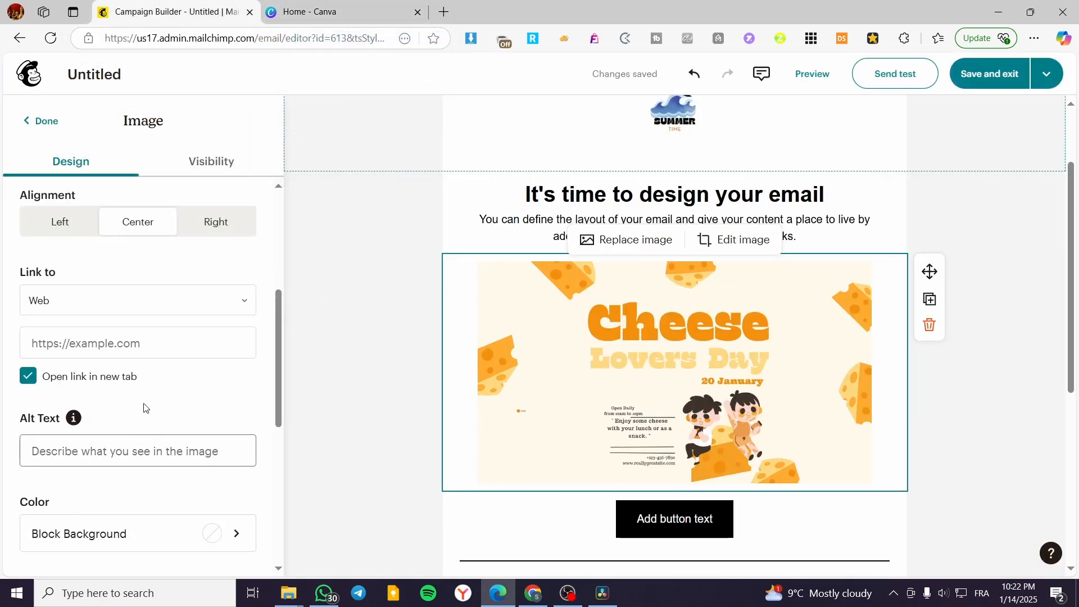
pyautogui.click(159, 343)
pyautogui.hotkey('ctrl', 'v')
pyautogui.click(307, 378)
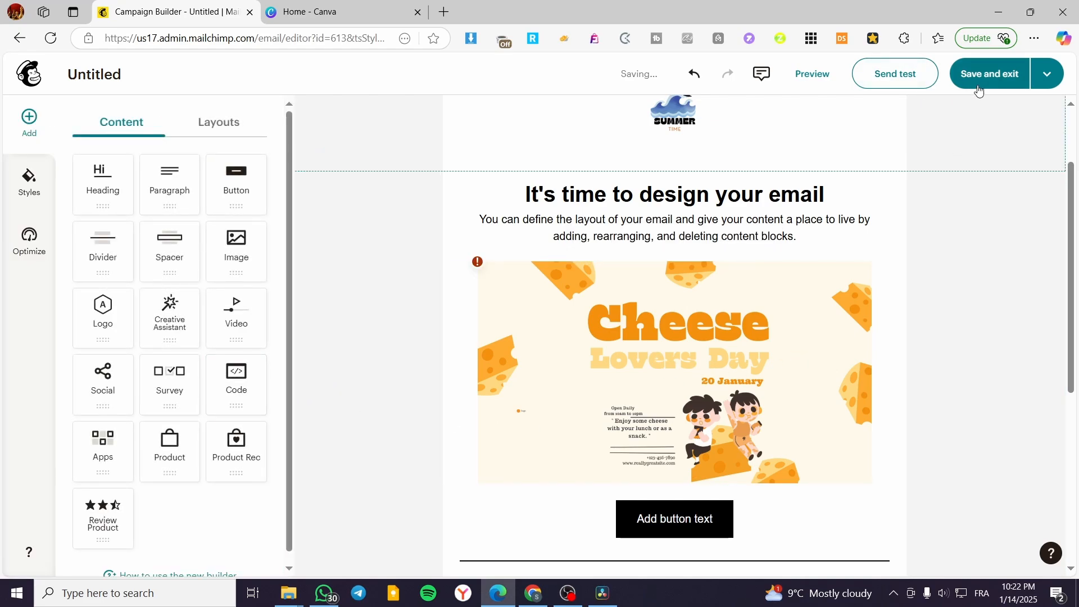
# Step: Preview the email and examine its desktop, mobile and inbox versions
pyautogui.click(813, 73)
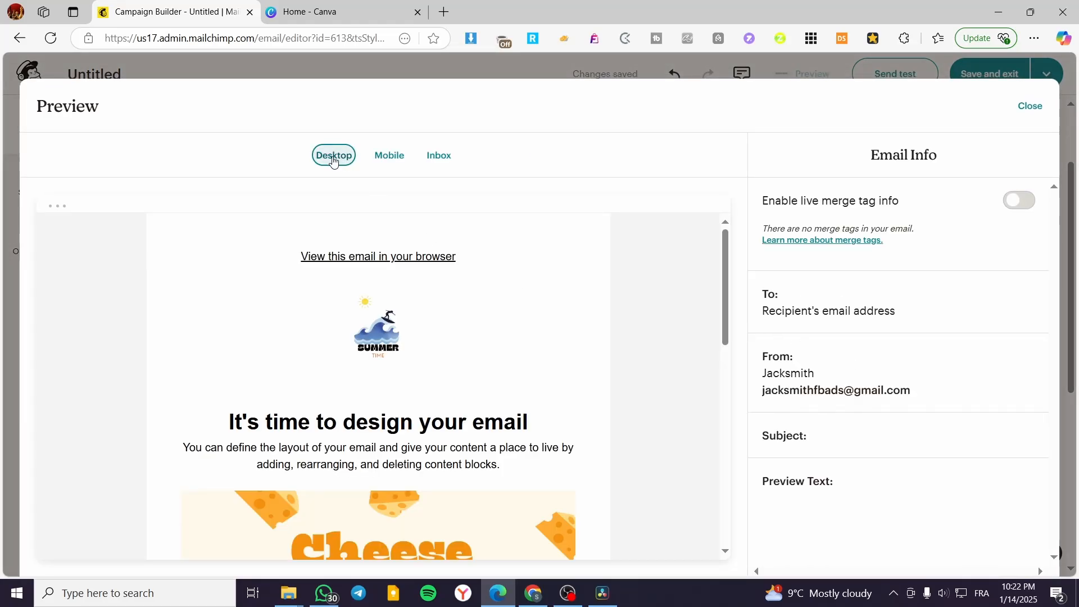
pyautogui.scroll(-3, 440, 265)
pyautogui.scroll(3, 440, 265)
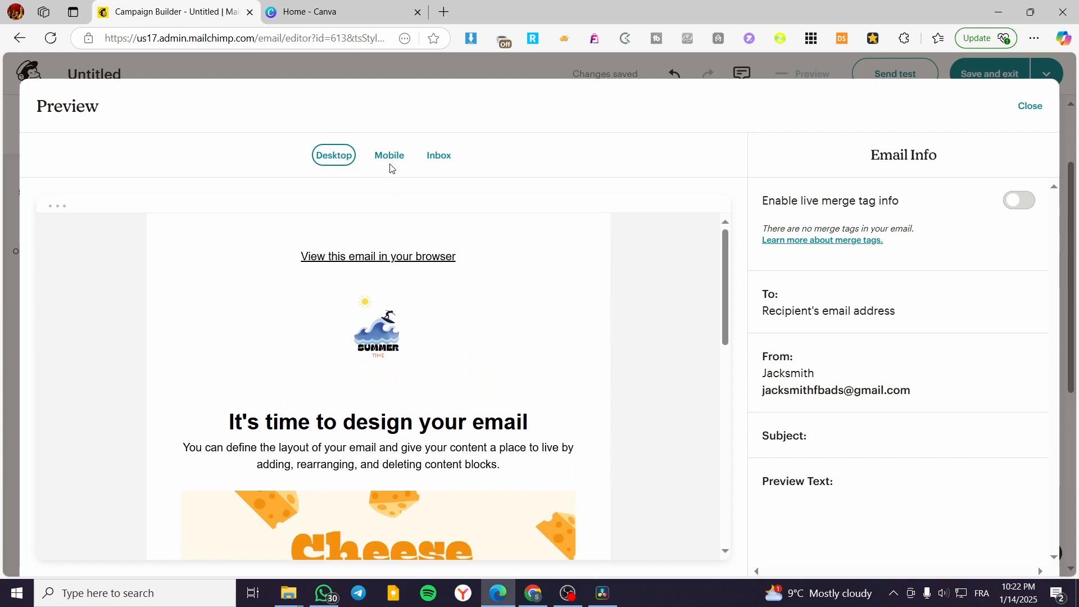
pyautogui.click(390, 156)
pyautogui.scroll(-3, 484, 304)
pyautogui.scroll(-5, 467, 298)
pyautogui.scroll(5, 453, 294)
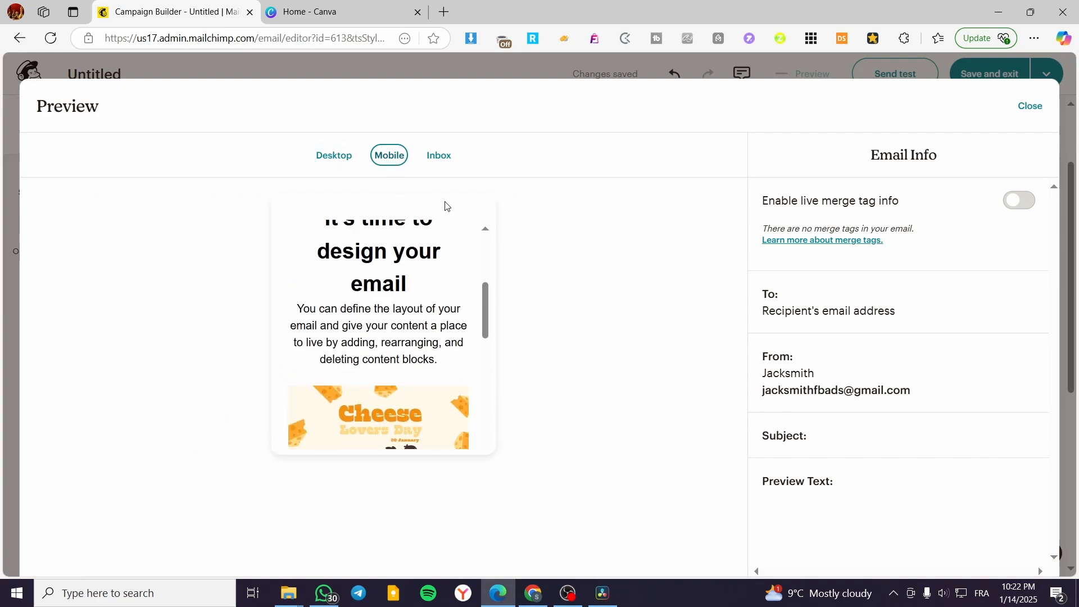
pyautogui.click(440, 156)
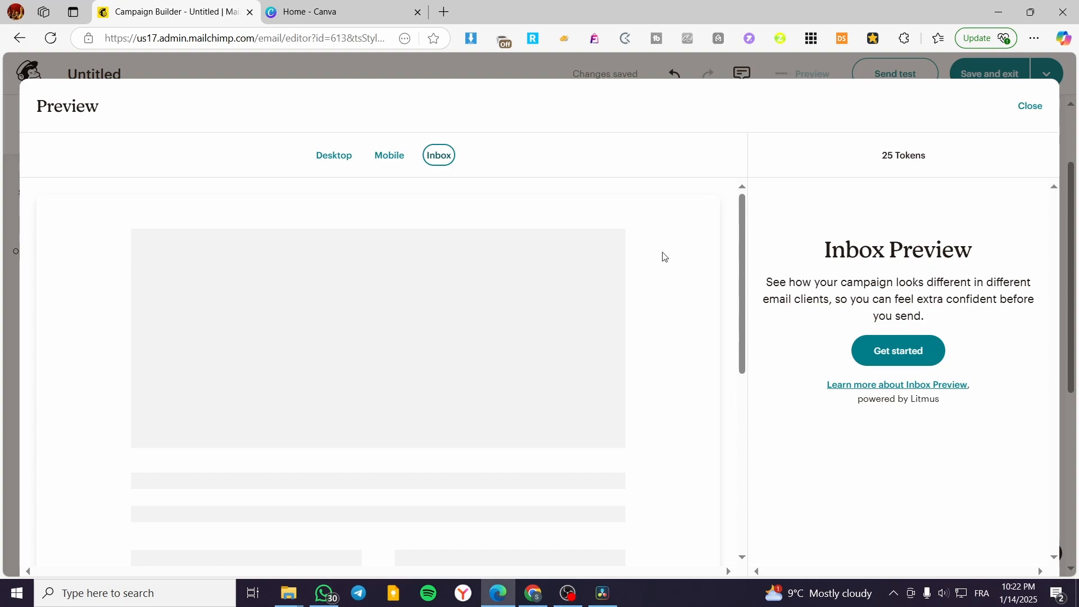
pyautogui.scroll(-8, 549, 297)
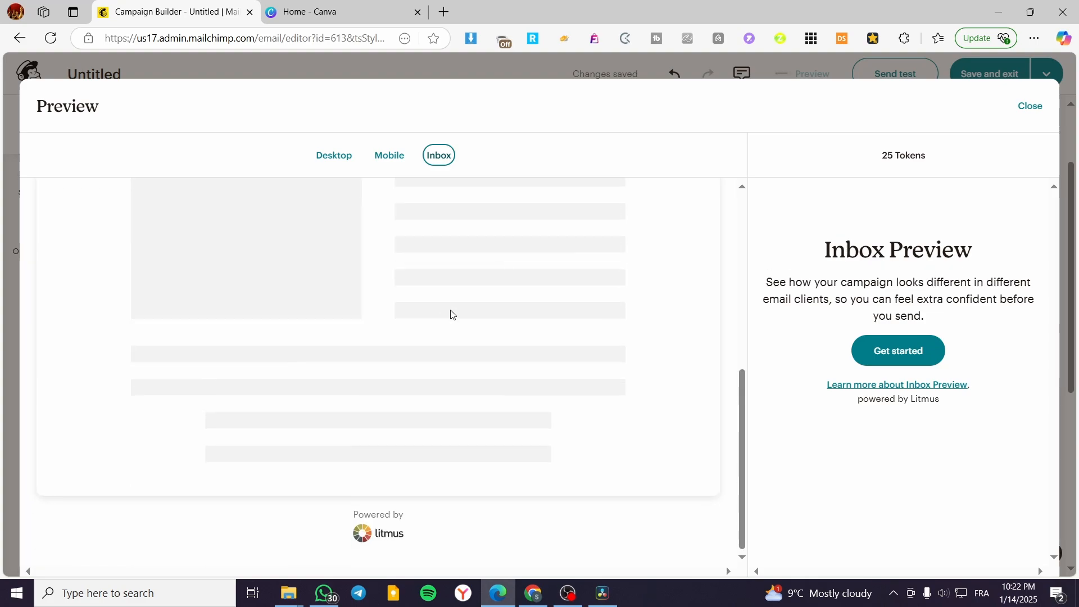
pyautogui.scroll(8, 426, 427)
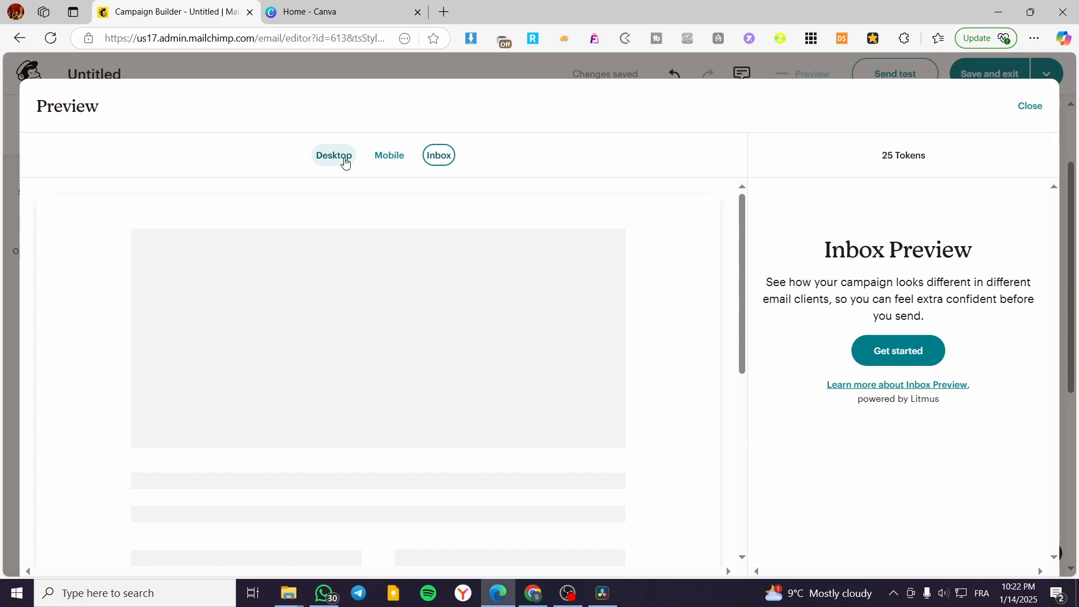
# Step: Test the Cheese Lovers Day image's link in the desktop preview, and close the Canva page that it opens
pyautogui.click(345, 163)
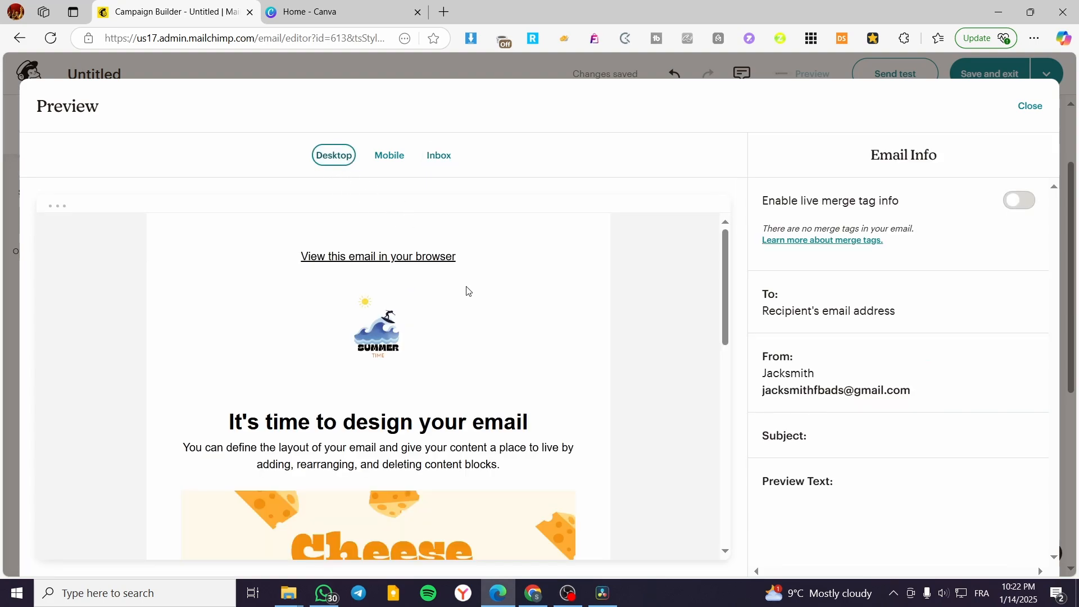
pyautogui.scroll(-4, 467, 291)
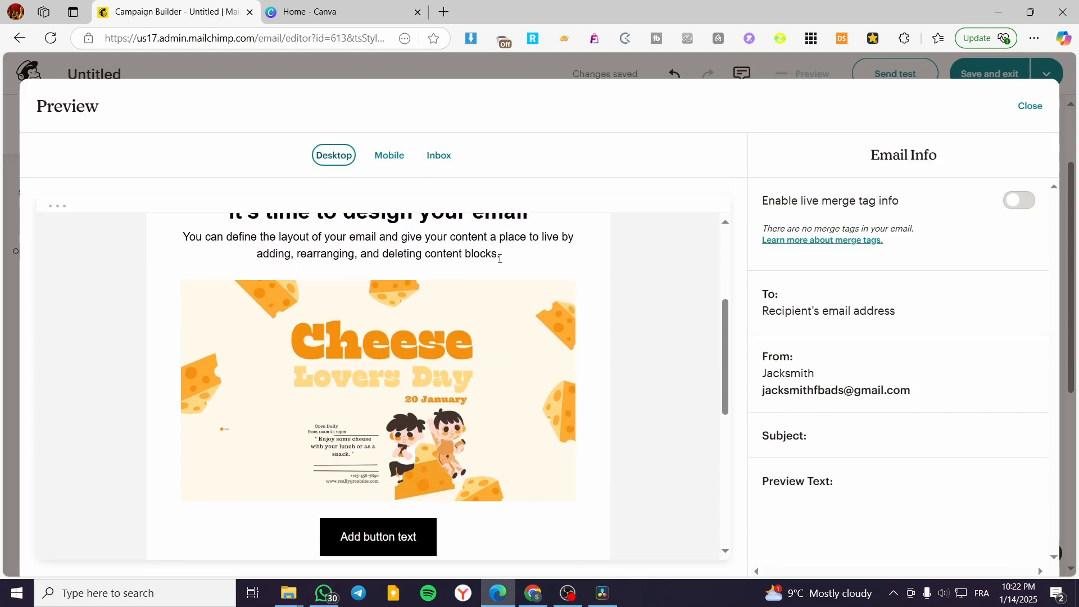
pyautogui.click(499, 360)
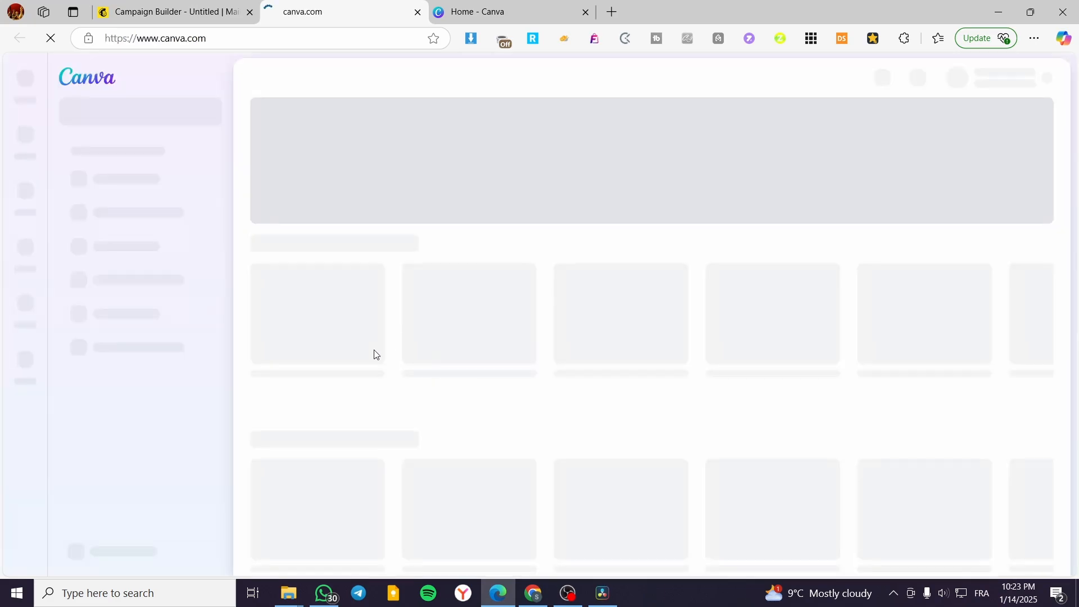
pyautogui.click(417, 12)
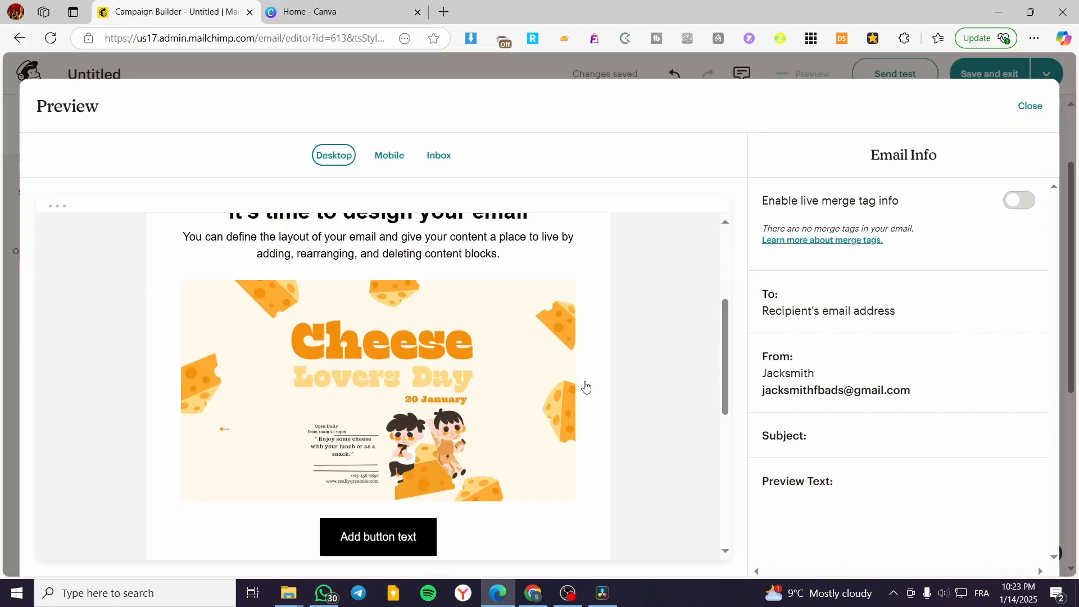
# Step: Close the preview and dismiss the link warning on the Cheese Lovers Day image
pyautogui.click(1032, 107)
pyautogui.click(478, 263)
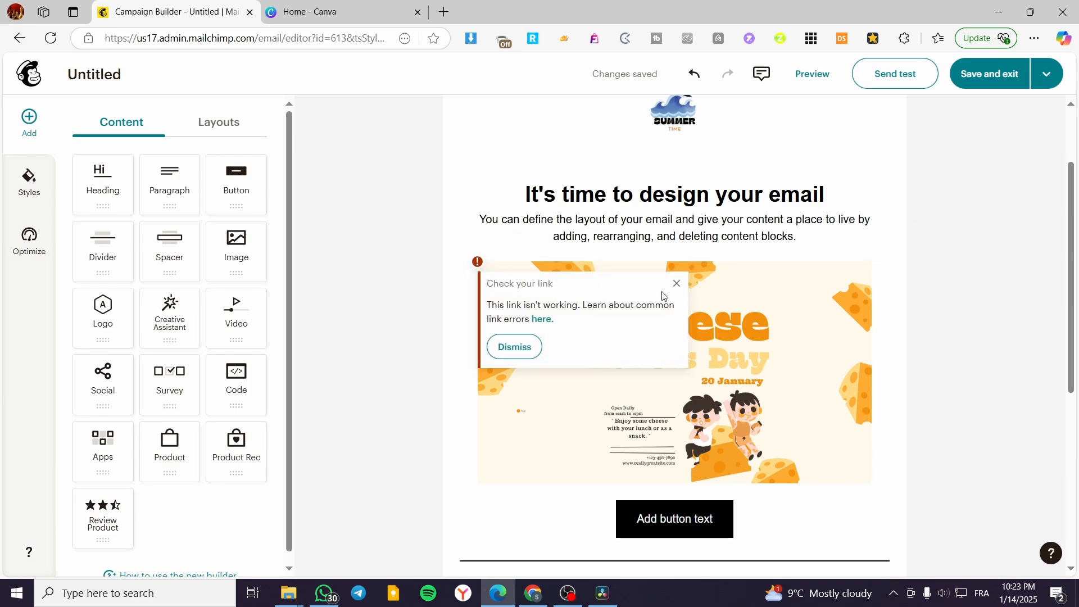
pyautogui.click(677, 284)
pyautogui.click(478, 263)
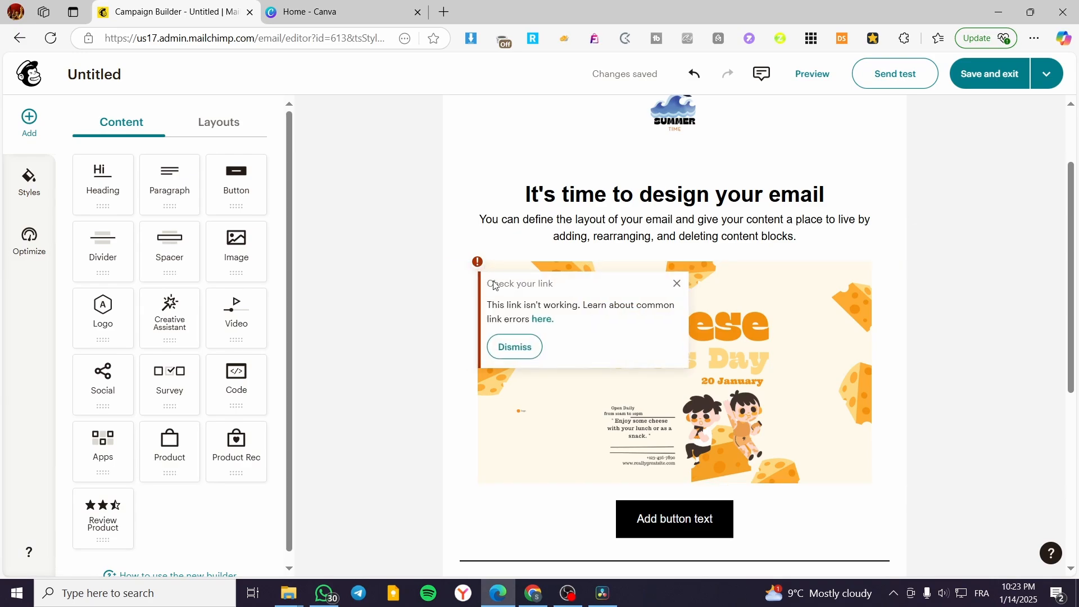
pyautogui.click(528, 349)
# Step: Select the Cheese Lovers Day image and look through the available link types, keeping the web link
pyautogui.click(776, 348)
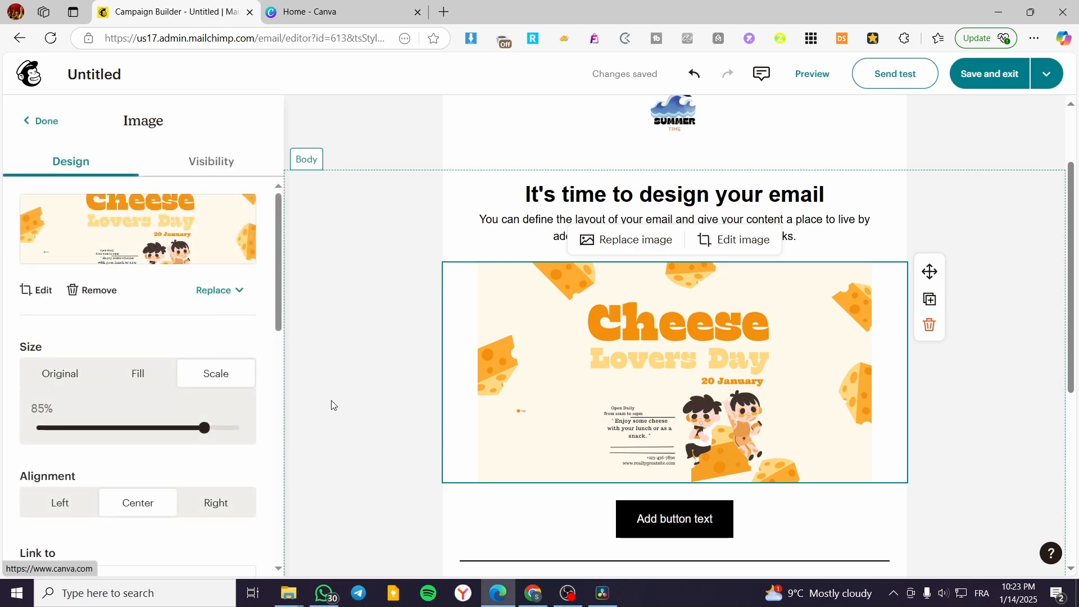
pyautogui.scroll(-5, 195, 369)
pyautogui.click(128, 305)
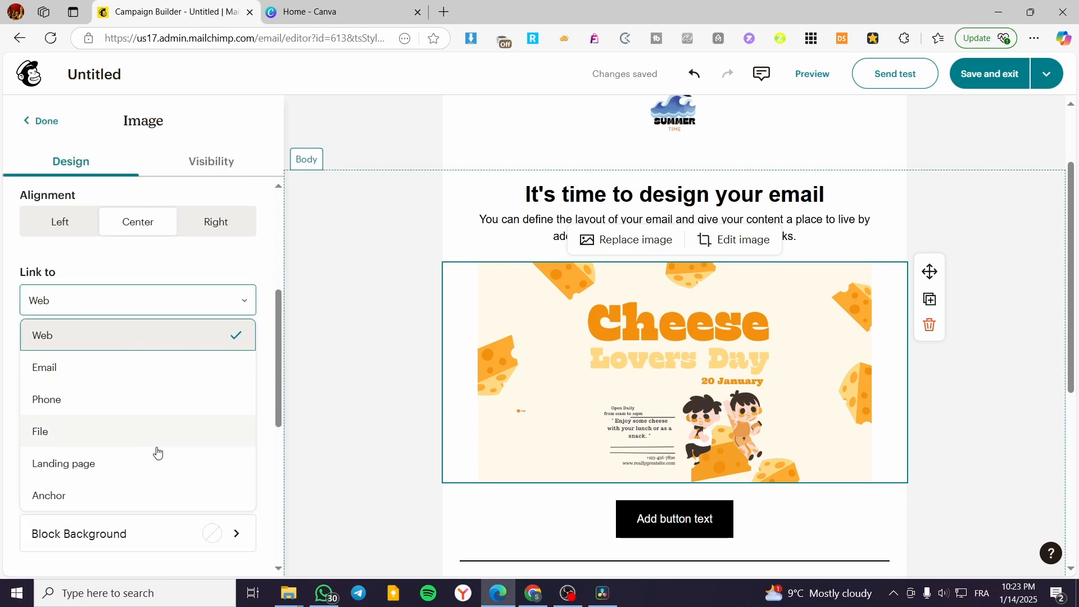
pyautogui.click(343, 290)
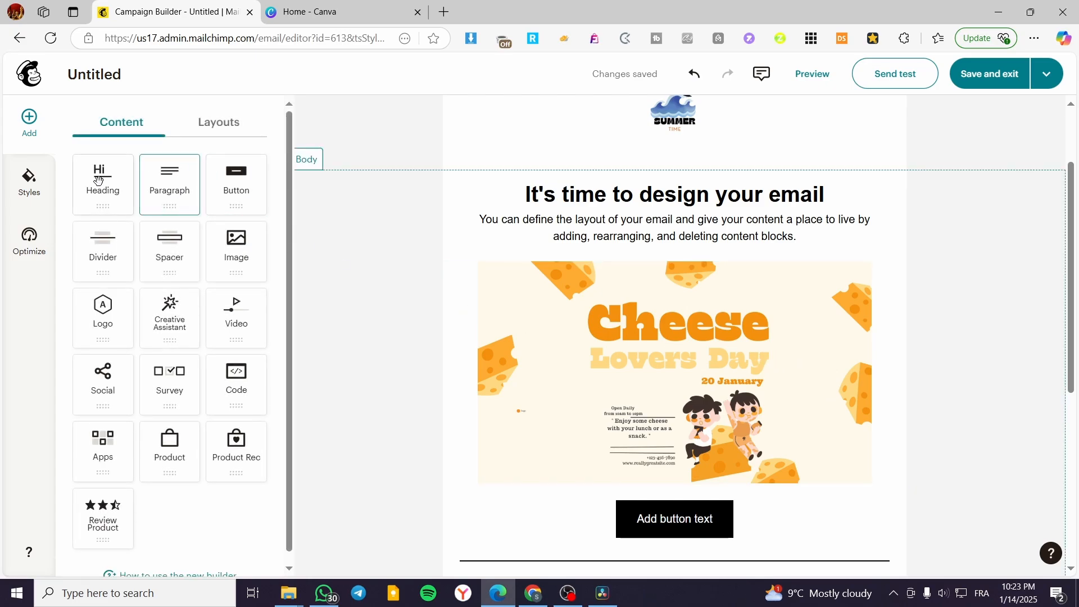
# Step: Add an empty image block below the social icons, and a paragraph block and a second social block between the divider and those icons
pyautogui.moveTo(97, 178); pyautogui.dragTo(702, 245)
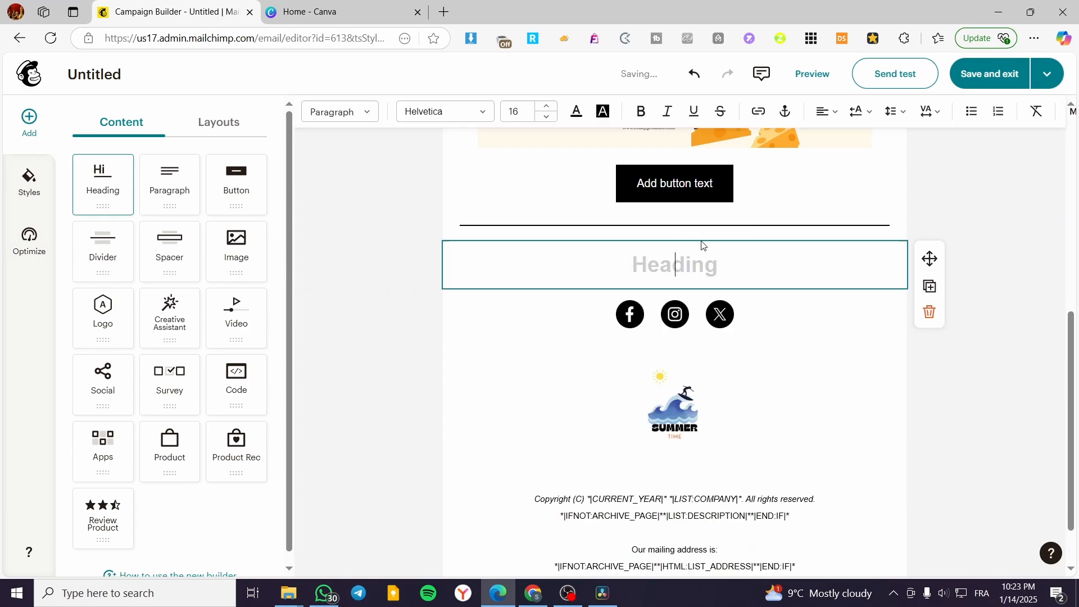
pyautogui.click(929, 312)
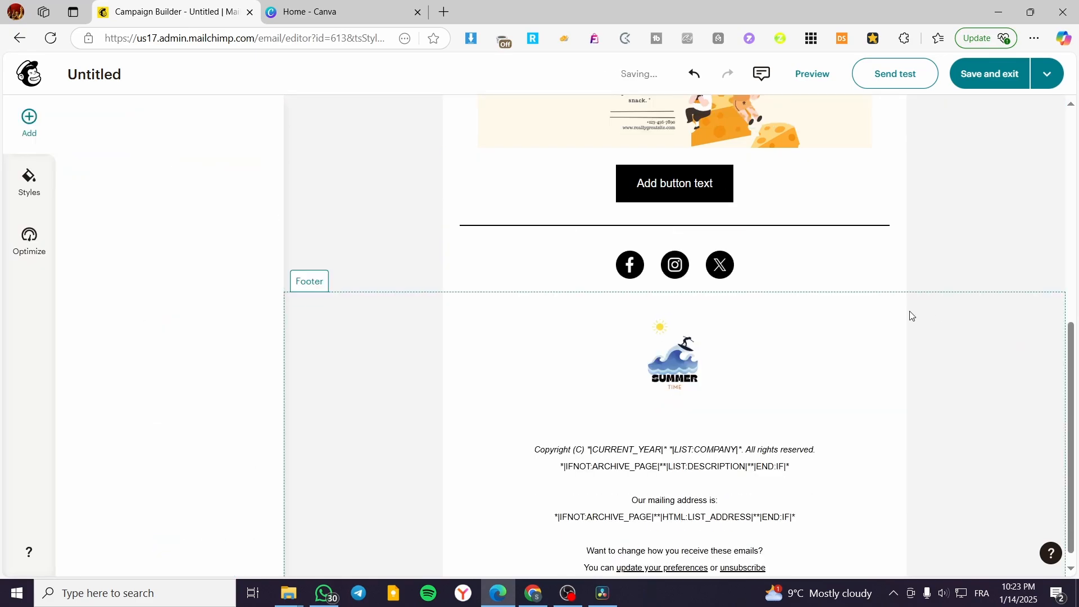
pyautogui.moveTo(236, 247); pyautogui.dragTo(623, 293)
pyautogui.click(51, 133)
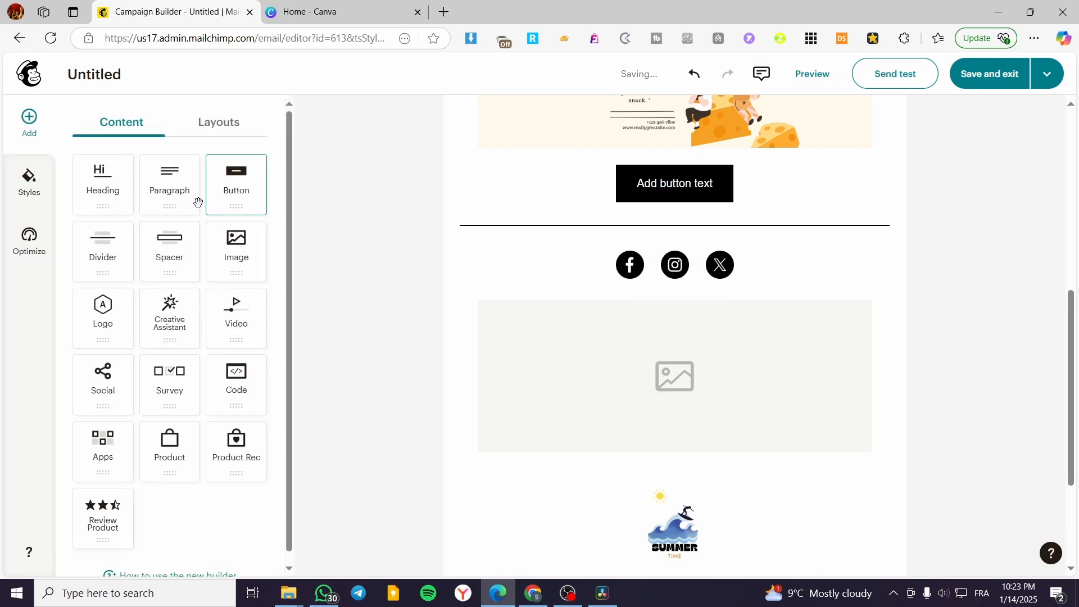
pyautogui.moveTo(179, 189); pyautogui.dragTo(615, 234)
pyautogui.click(43, 120)
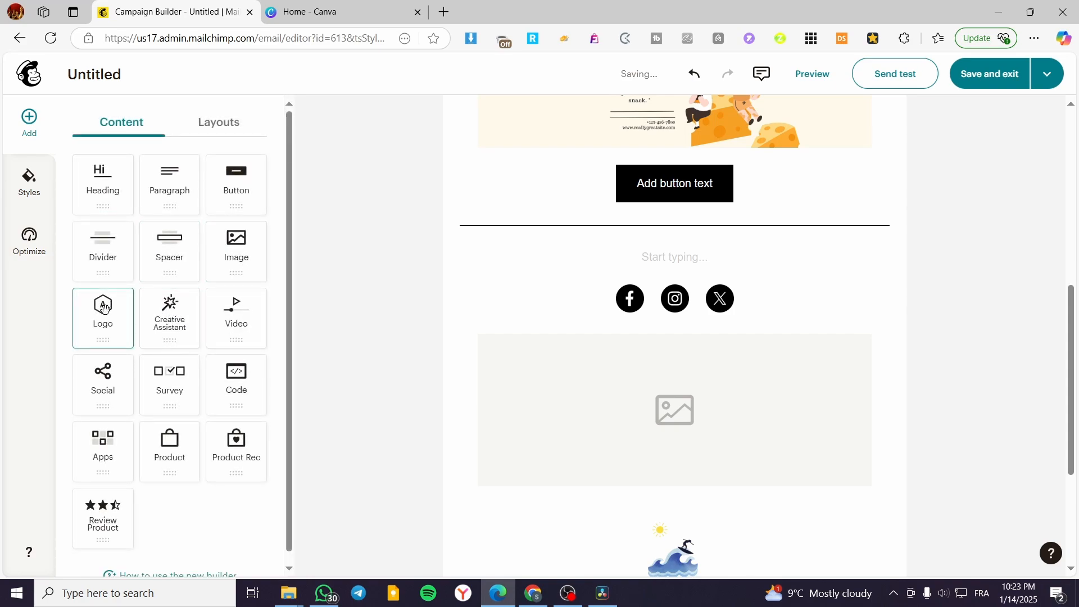
pyautogui.moveTo(108, 388); pyautogui.dragTo(646, 307)
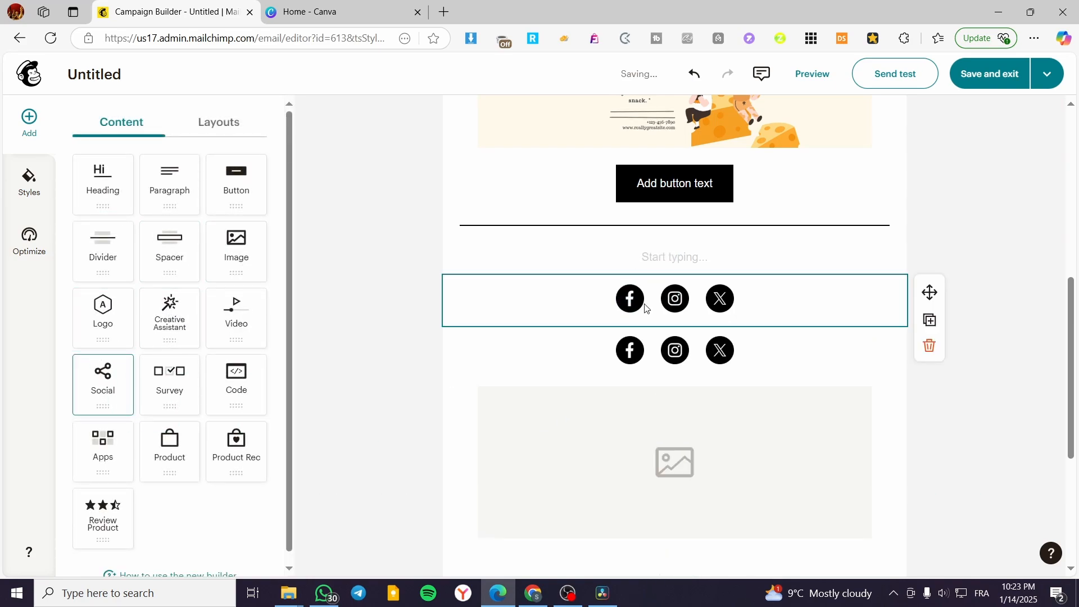
pyautogui.click(37, 123)
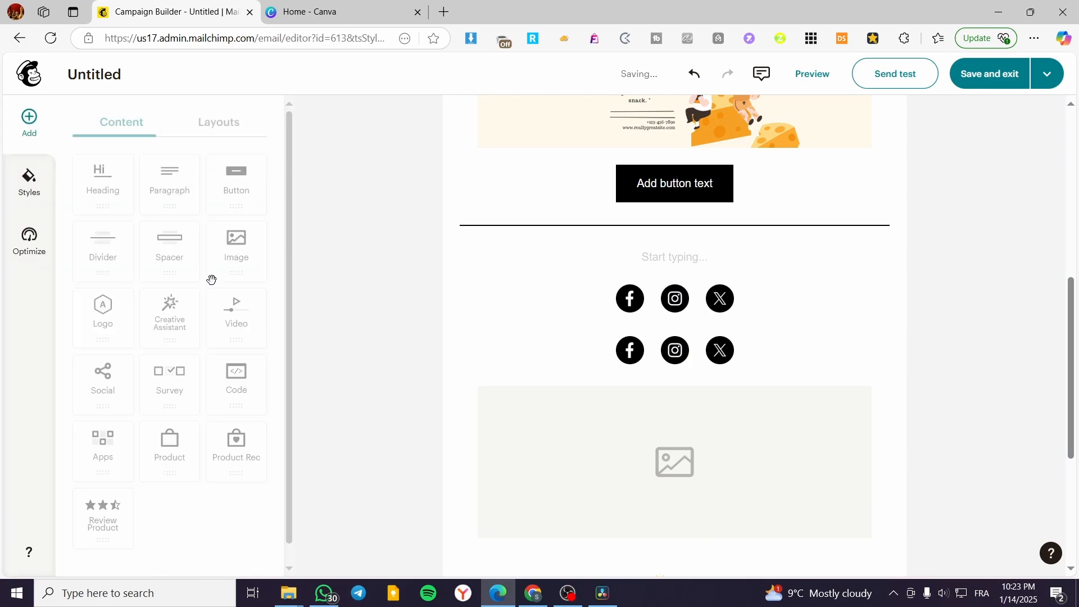
# Step: Add a heading block reading "End Email" between the empty image block and the footer logo
pyautogui.scroll(4, 669, 447)
pyautogui.scroll(2, 669, 444)
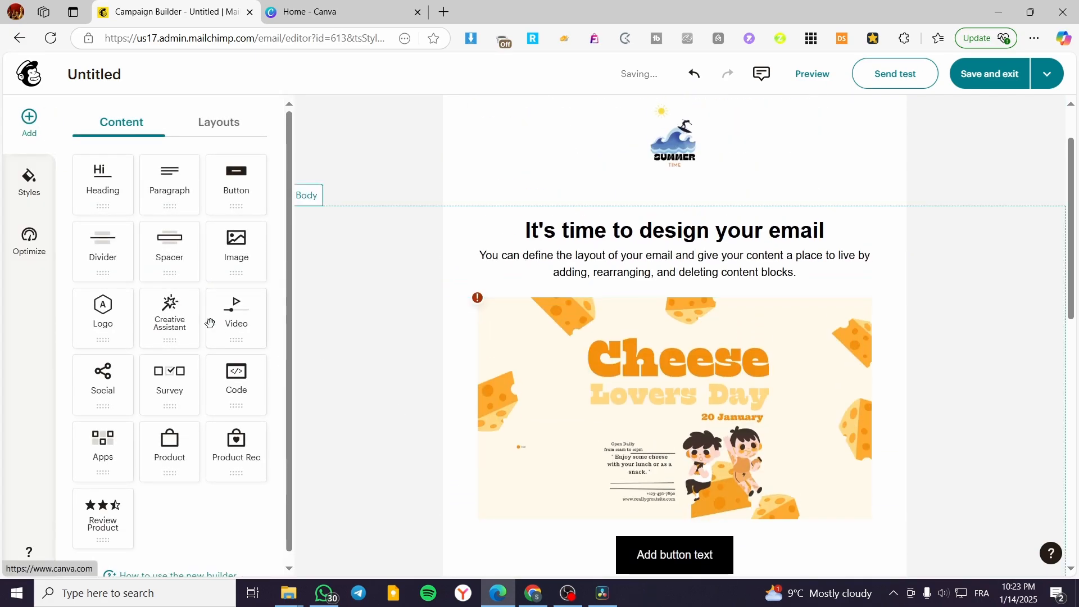
pyautogui.moveTo(97, 188); pyautogui.dragTo(757, 321)
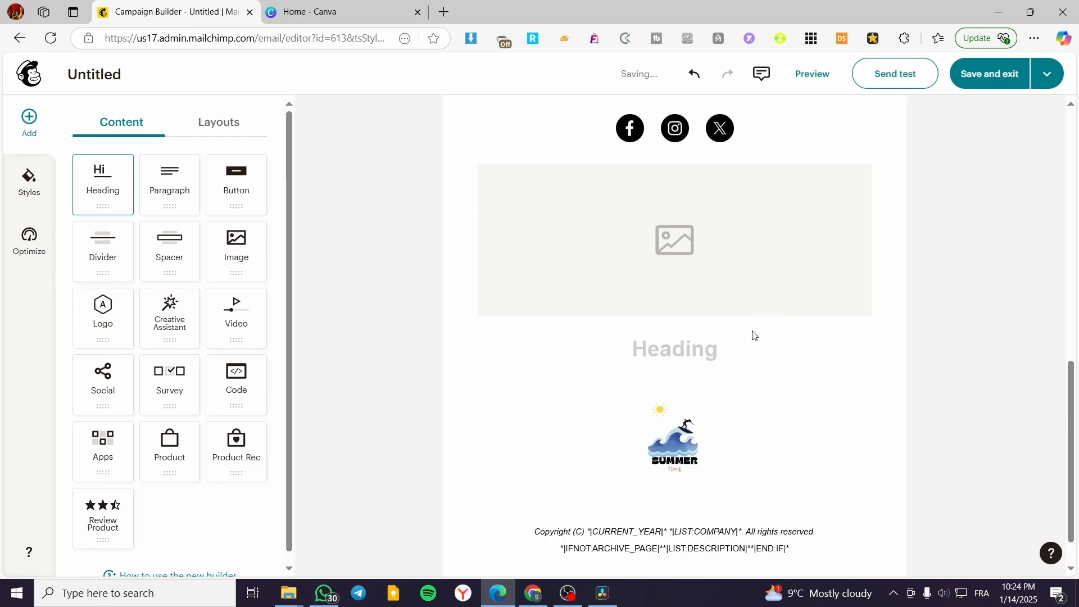
pyautogui.write('End Email')
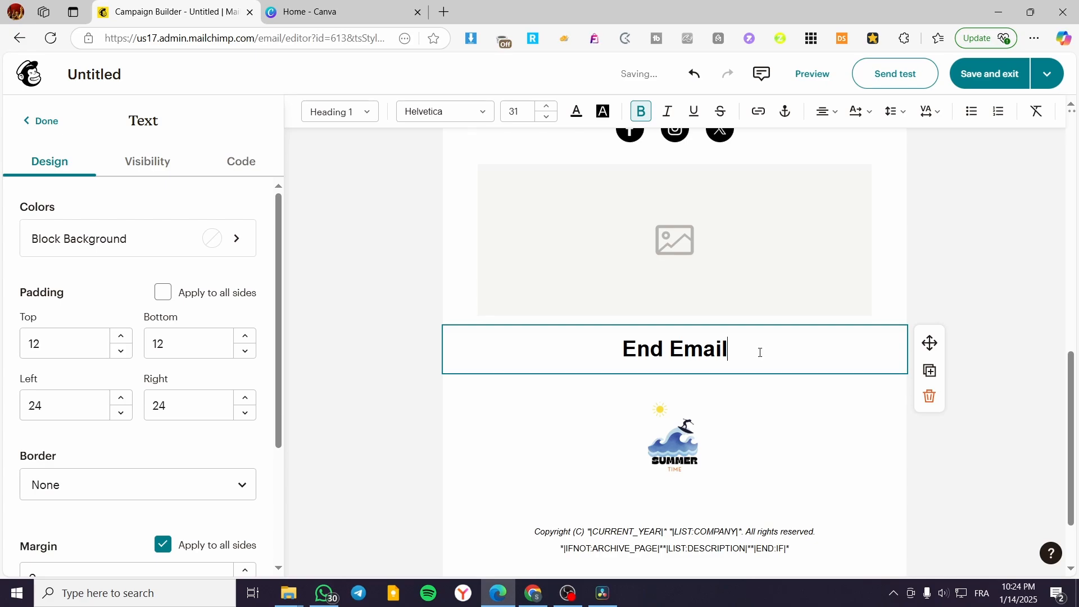
# Step: Turn the whole "End Email" heading text into an anchor named "end"
pyautogui.moveTo(760, 352); pyautogui.dragTo(507, 350)
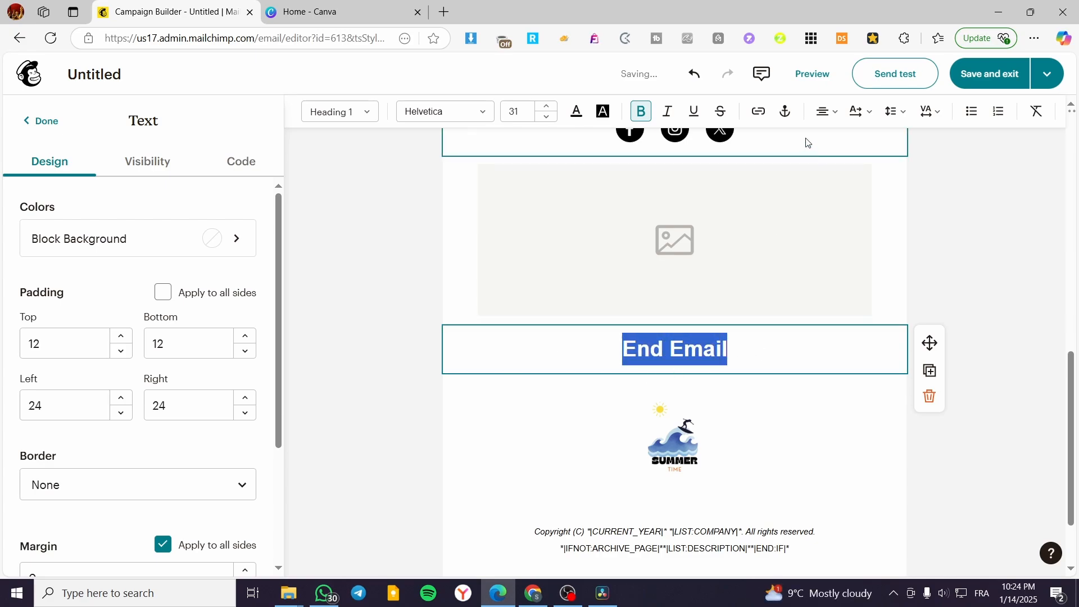
pyautogui.click(786, 119)
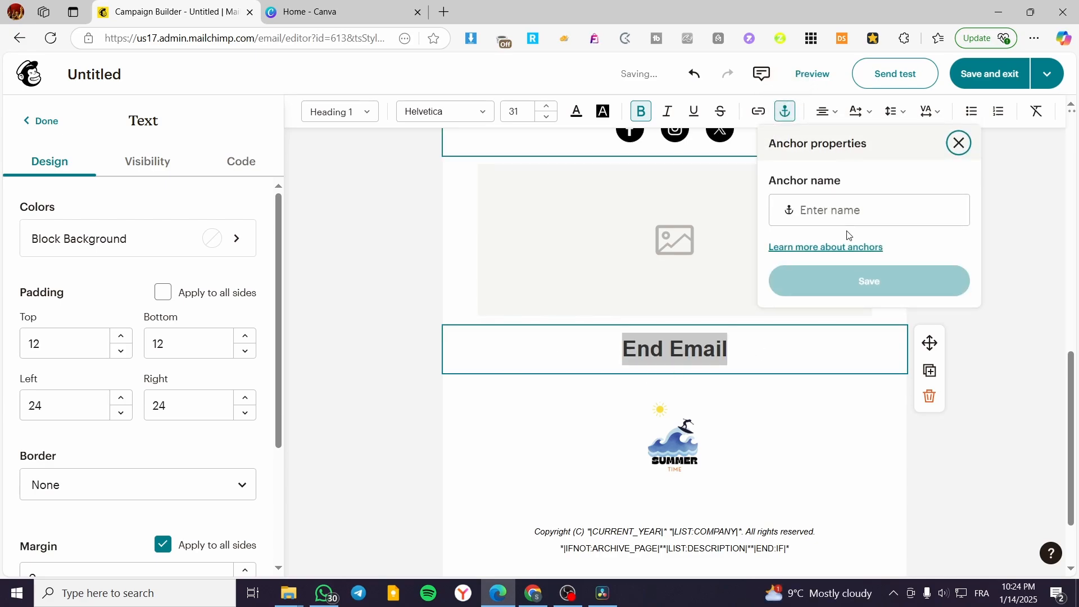
pyautogui.click(854, 214)
pyautogui.click(1036, 237)
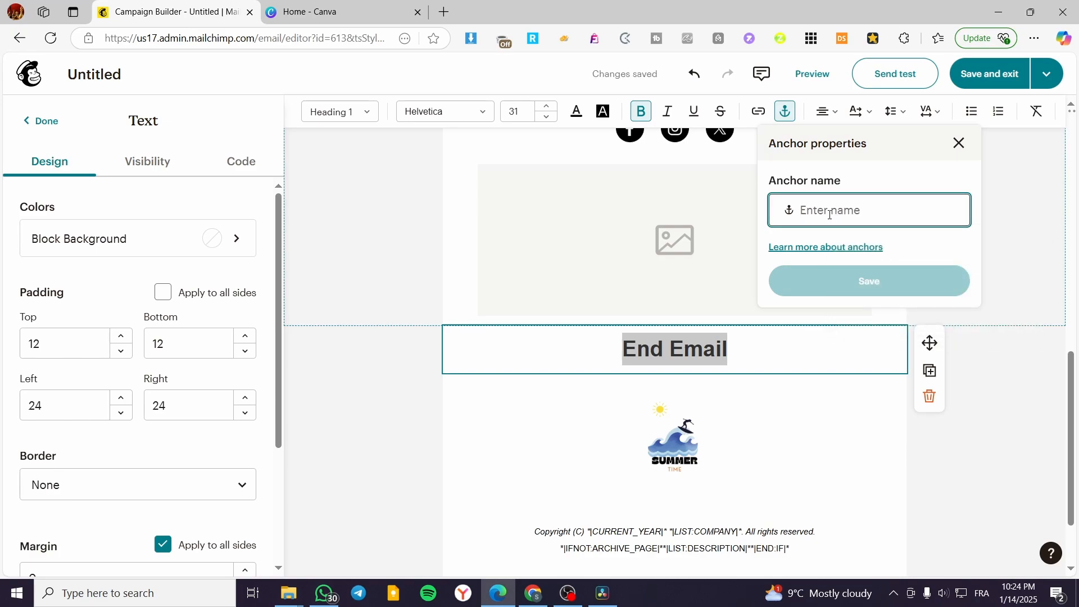
pyautogui.write('e')
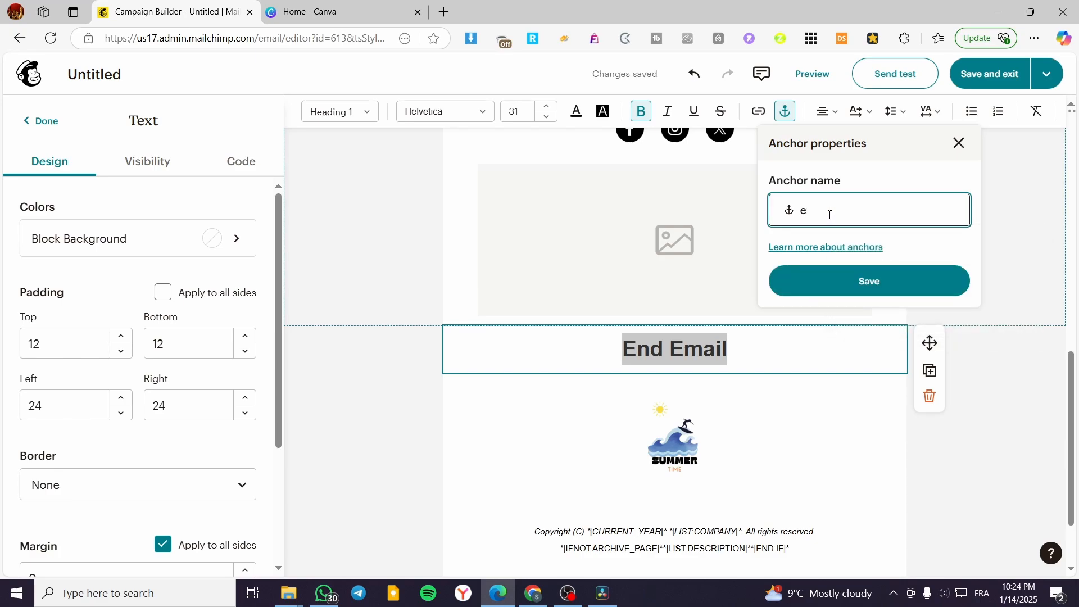
pyautogui.write('nd')
pyautogui.click(891, 291)
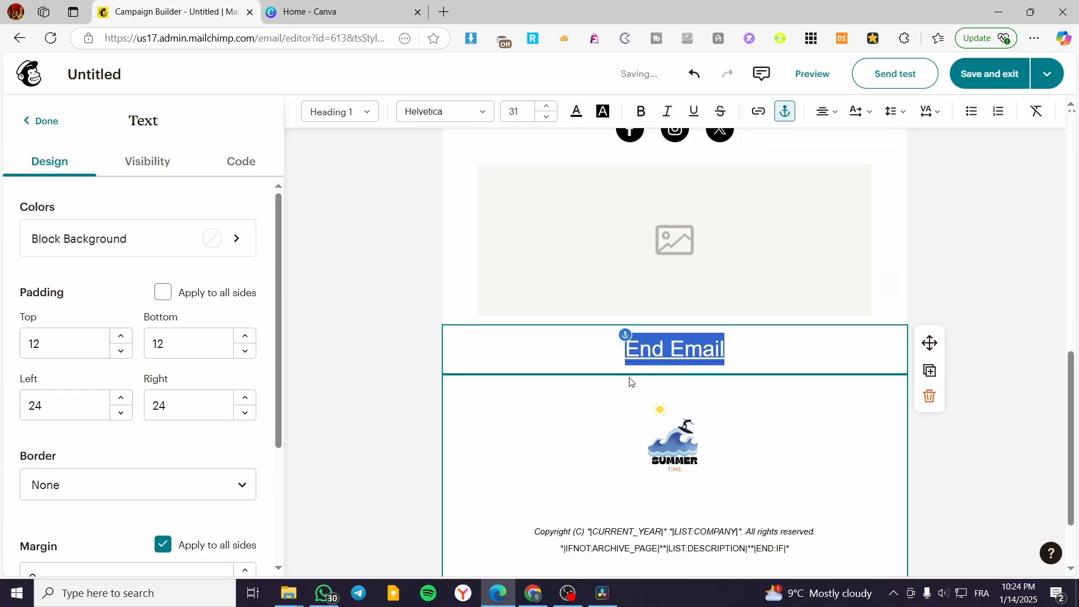
# Step: Change the Cheese Lovers Day image's link type to Anchor and link it to the "end" anchor
pyautogui.scroll(5, 630, 382)
pyautogui.click(645, 386)
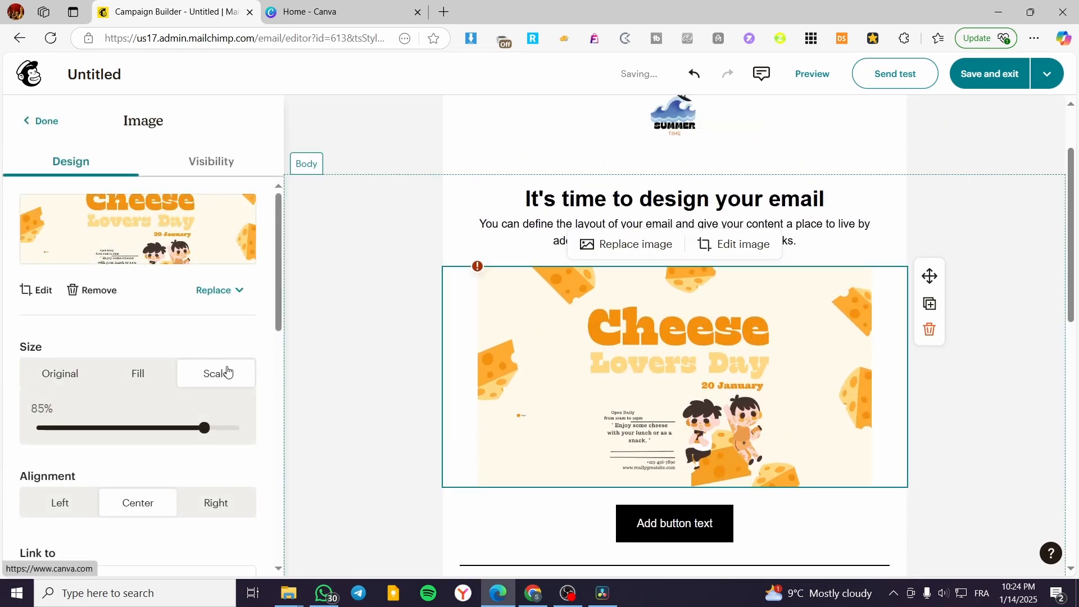
pyautogui.scroll(-10, 166, 349)
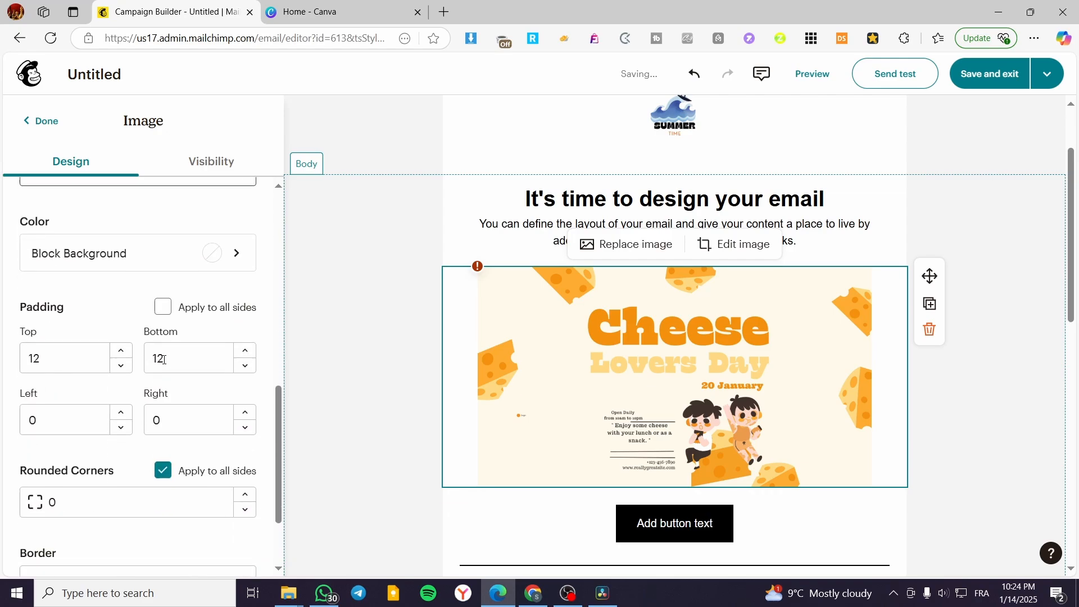
pyautogui.scroll(-1, 135, 475)
pyautogui.scroll(5, 99, 406)
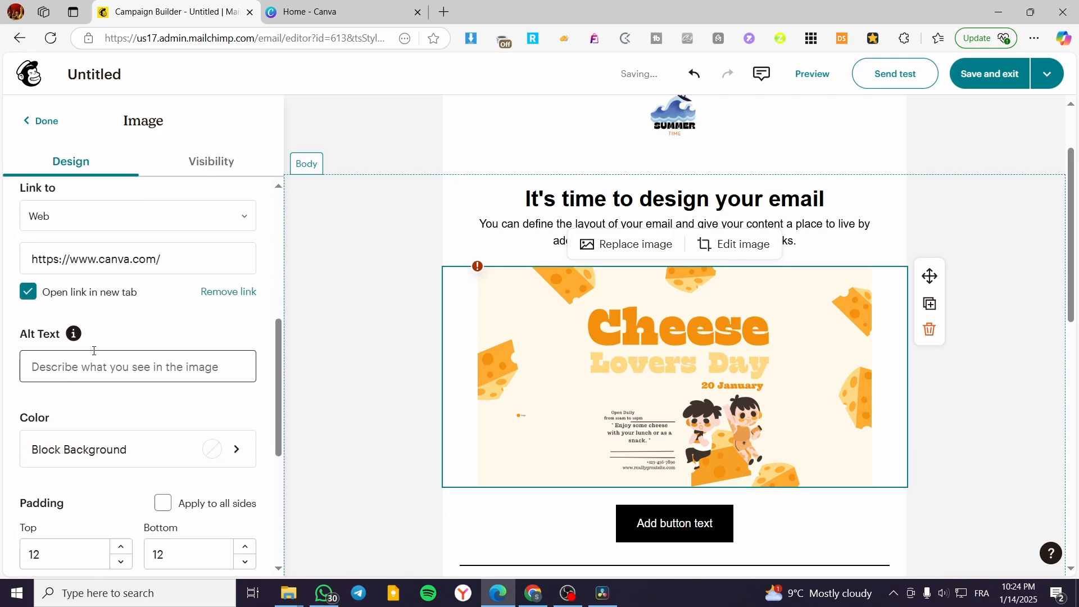
pyautogui.scroll(2, 94, 351)
pyautogui.click(107, 336)
pyautogui.click(96, 525)
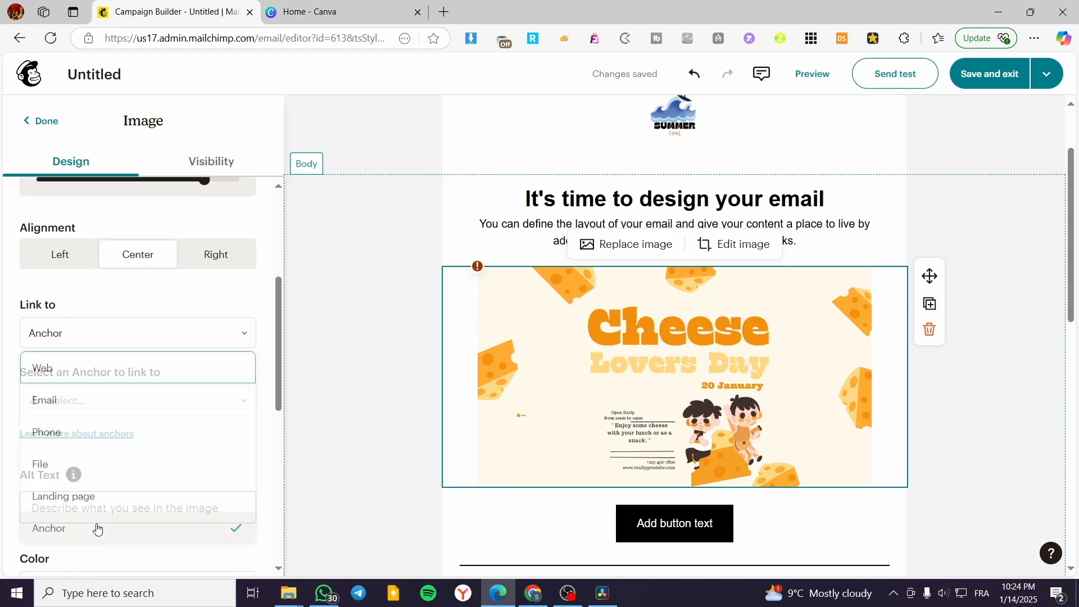
pyautogui.click(175, 396)
pyautogui.click(87, 441)
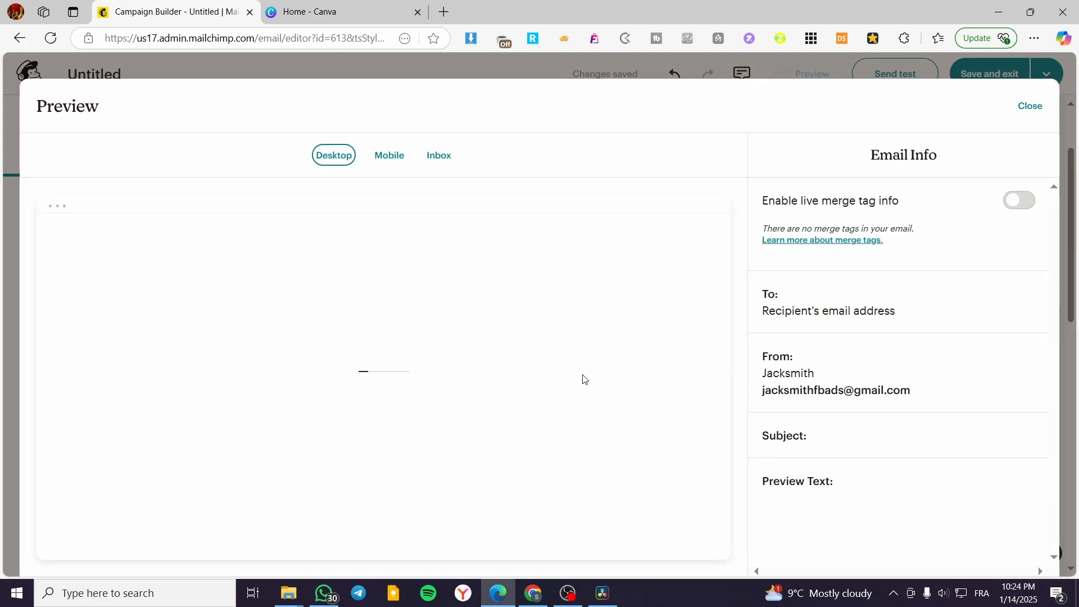
# Step: Test the Cheese Lovers Day image's anchor link several times in the desktop preview, and close the preview
pyautogui.scroll(-2, 506, 349)
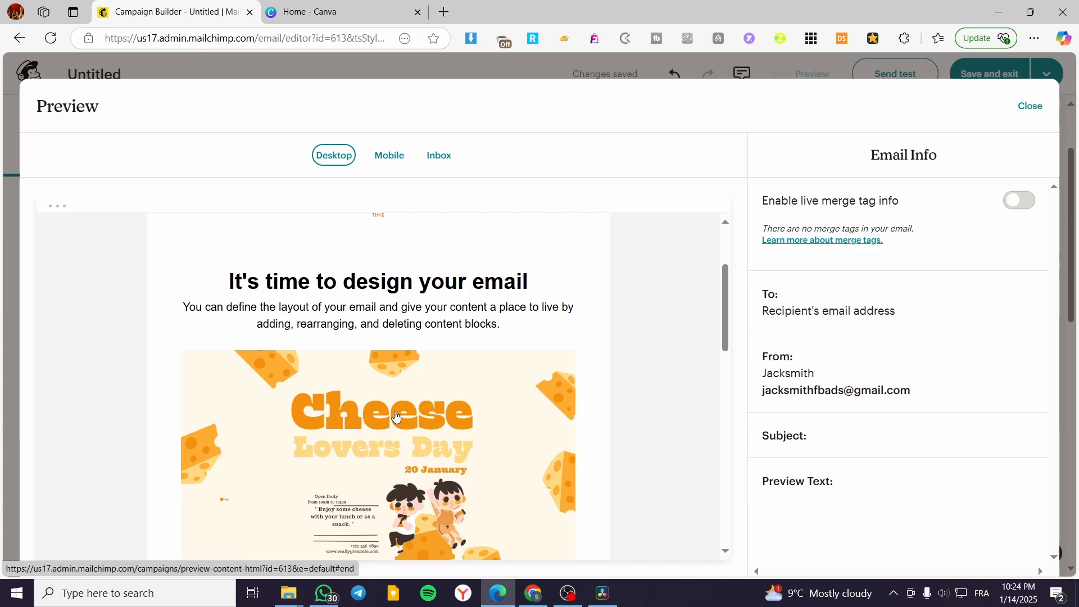
pyautogui.click(439, 422)
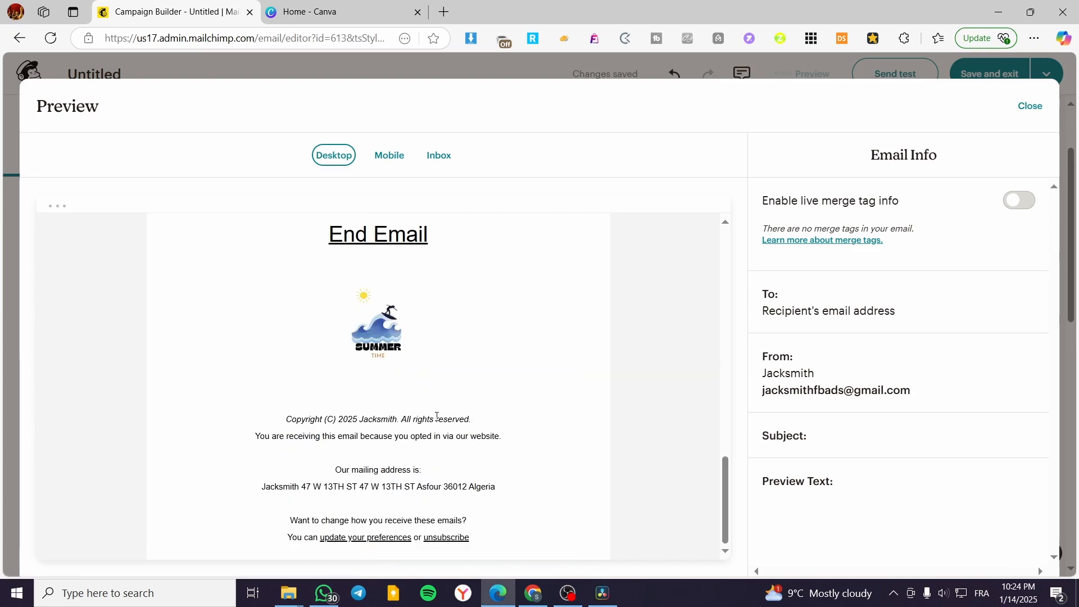
pyautogui.scroll(10, 444, 470)
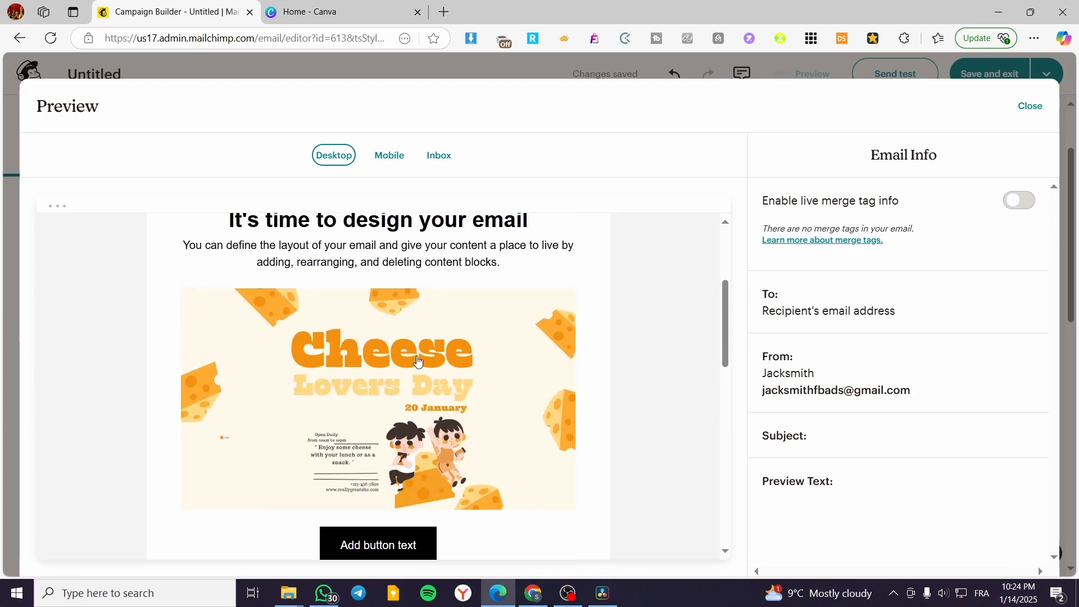
pyautogui.click(405, 419)
pyautogui.scroll(10, 444, 484)
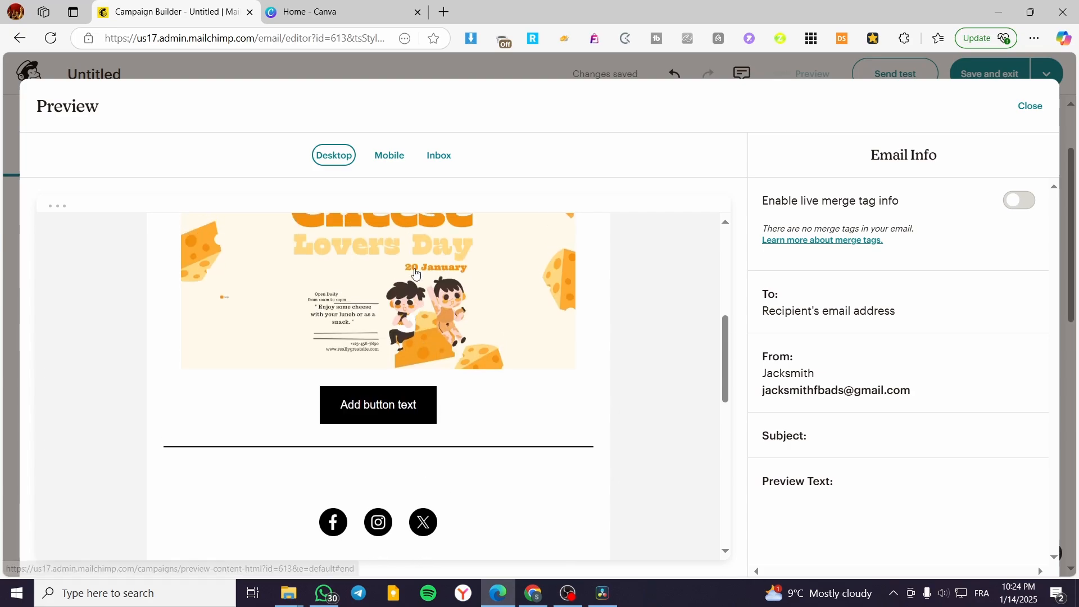
pyautogui.click(415, 274)
pyautogui.click(1031, 107)
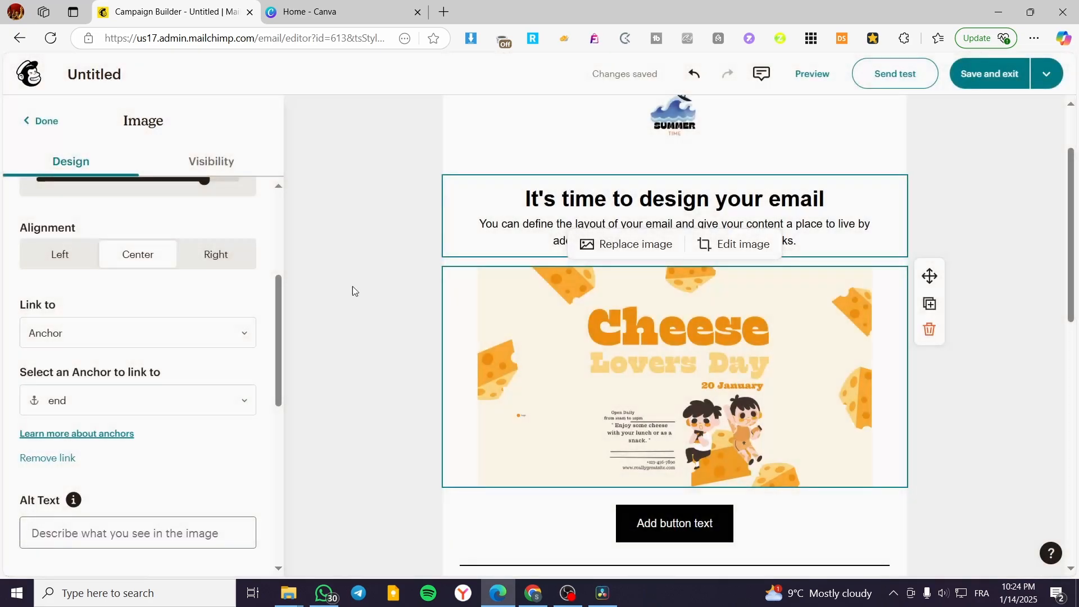
# Step: Insert a blank three-column layout between the intro text and the Cheese Lovers Day image
pyautogui.scroll(5, 225, 366)
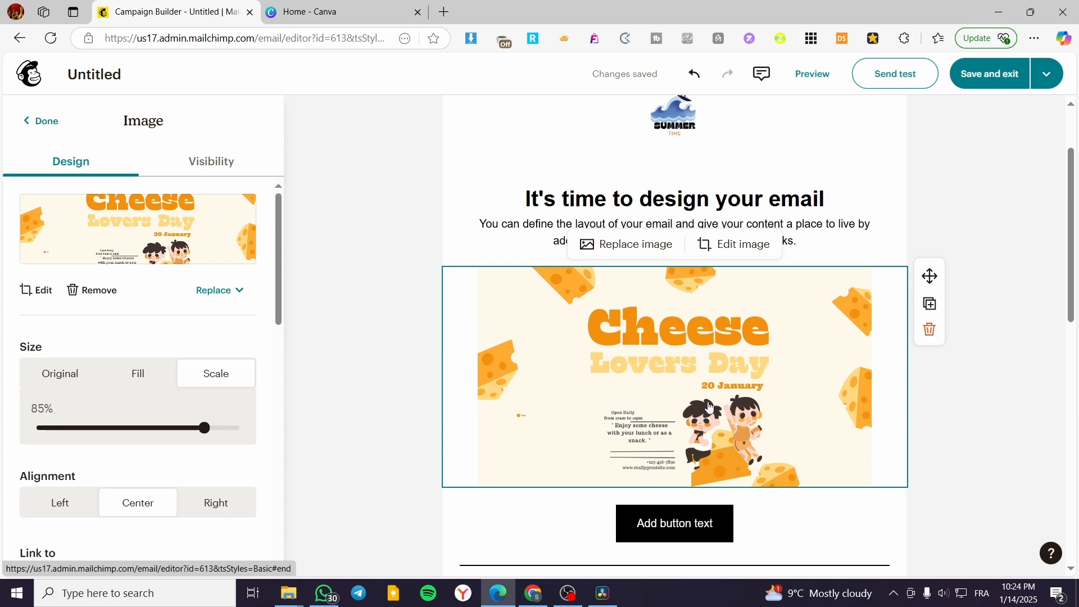
pyautogui.click(60, 128)
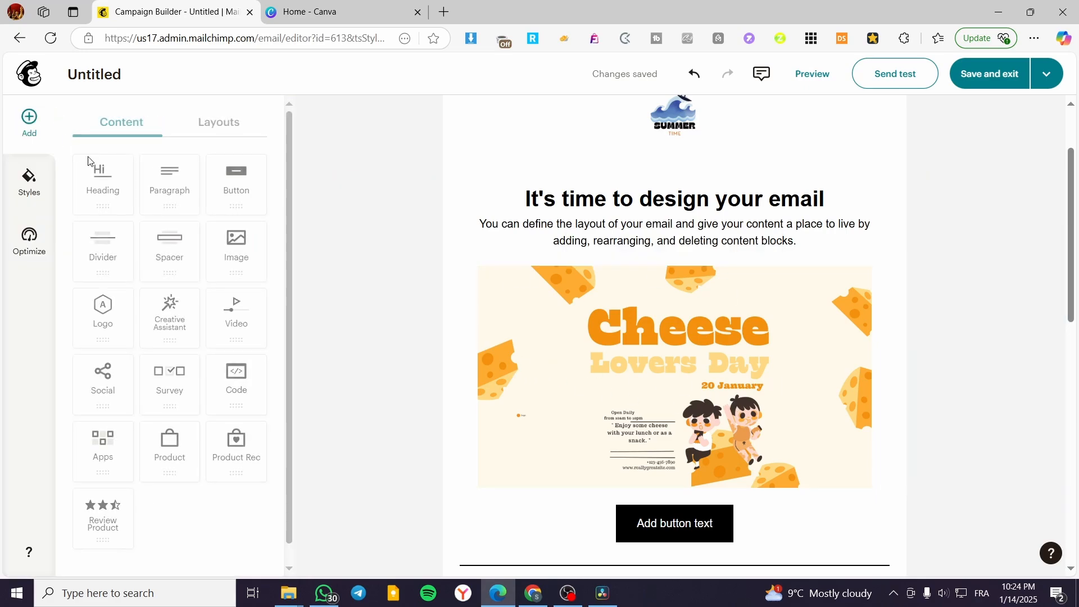
pyautogui.click(214, 134)
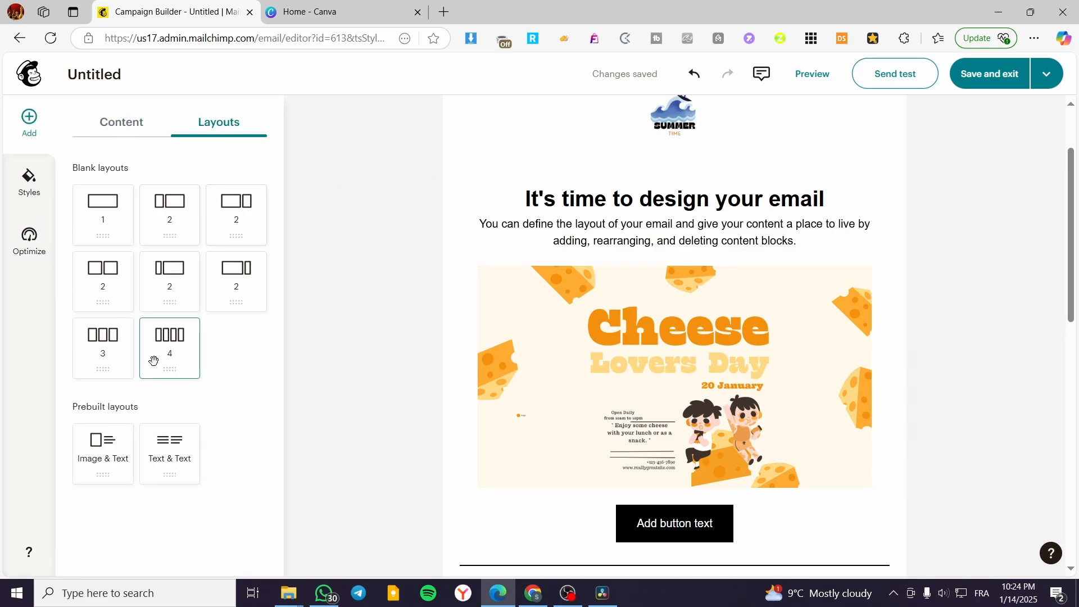
pyautogui.moveTo(90, 341); pyautogui.dragTo(641, 269)
# Step: Place an image block in each of the three empty columns below the intro text
pyautogui.click(40, 120)
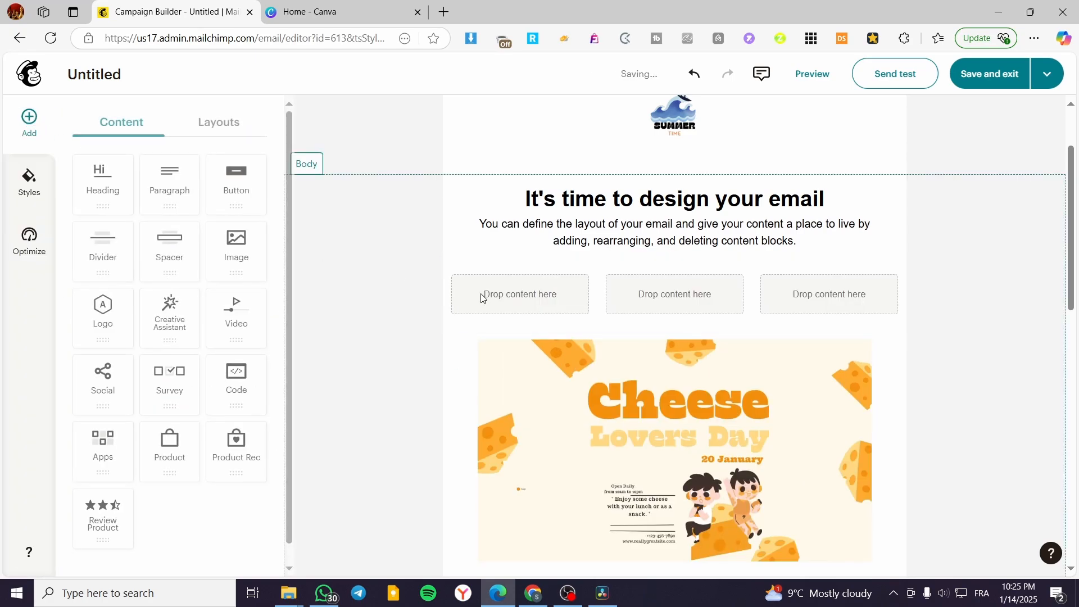
pyautogui.moveTo(236, 250); pyautogui.dragTo(557, 298)
pyautogui.click(40, 120)
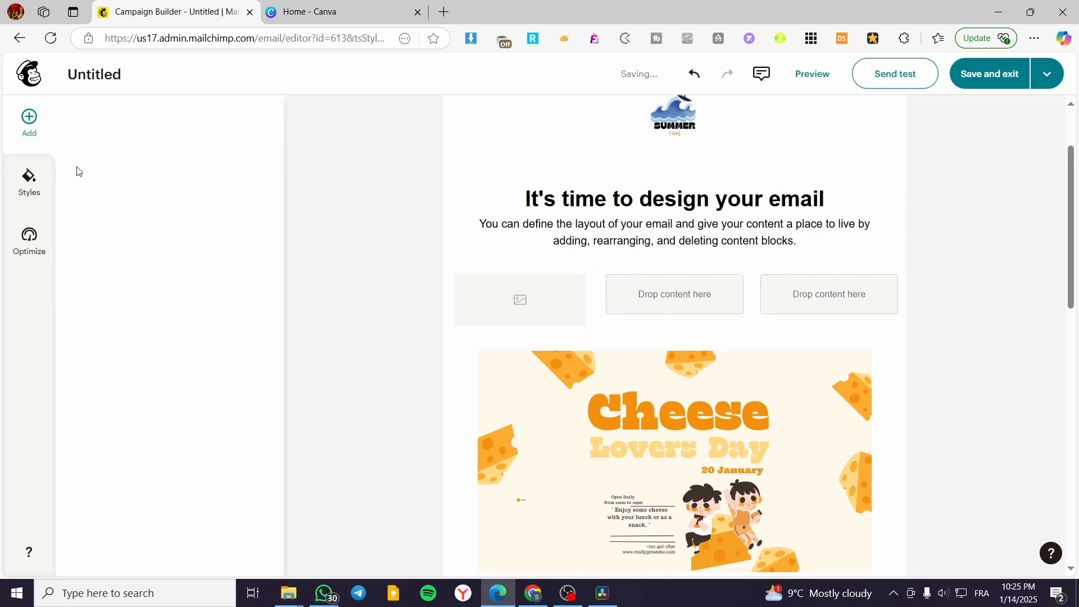
pyautogui.moveTo(236, 248); pyautogui.dragTo(689, 298)
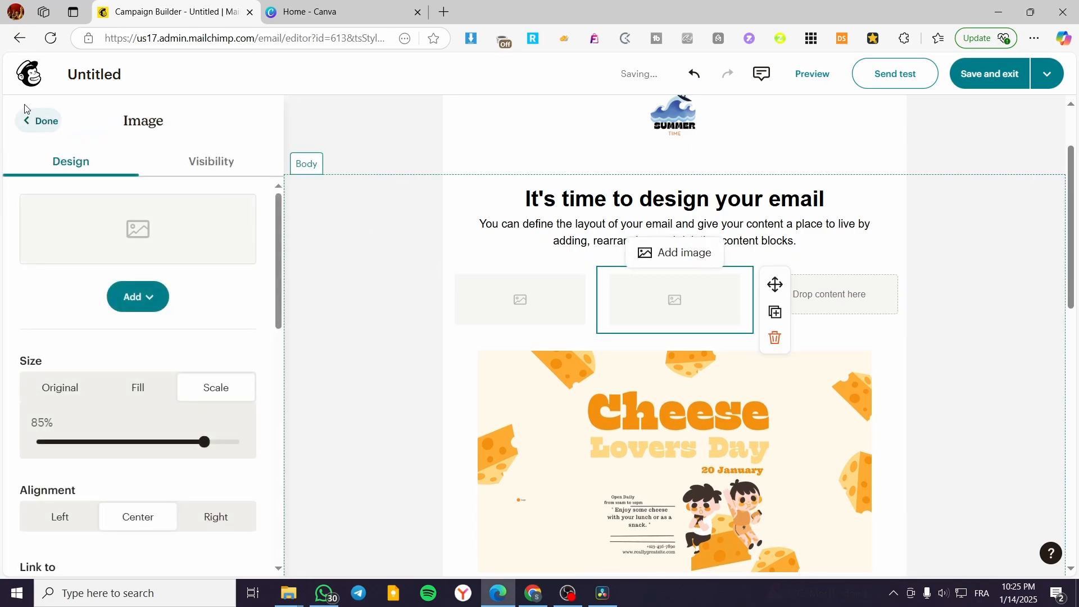
pyautogui.click(40, 120)
pyautogui.moveTo(243, 249); pyautogui.dragTo(826, 292)
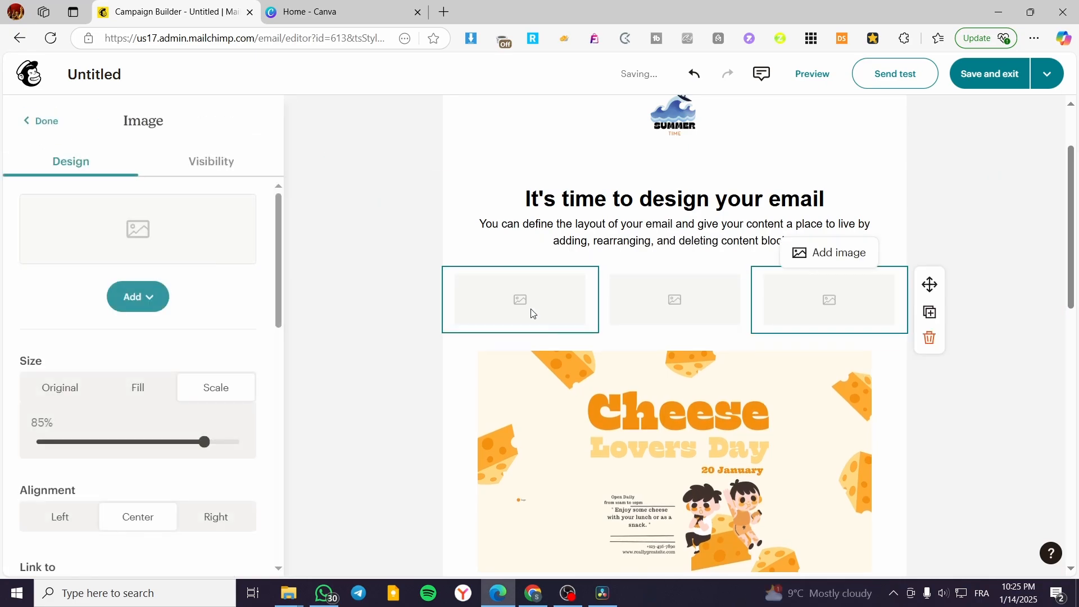
# Step: Insert the uploaded Cheese Lovers Day picture into the first column's image block
pyautogui.click(530, 313)
pyautogui.scroll(-3, 188, 337)
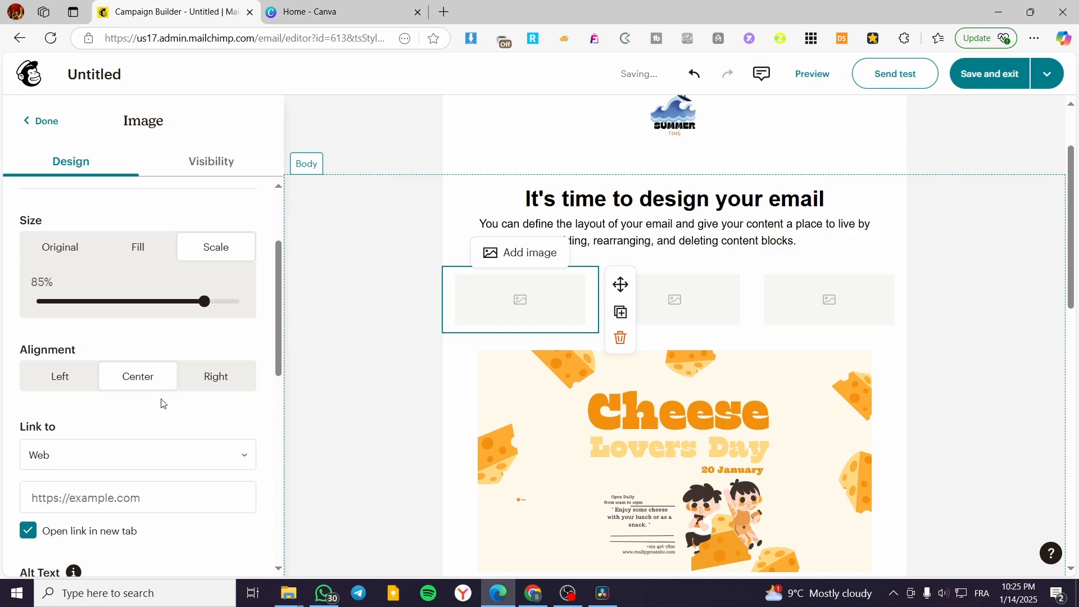
pyautogui.scroll(3, 158, 366)
pyautogui.click(141, 297)
pyautogui.click(158, 366)
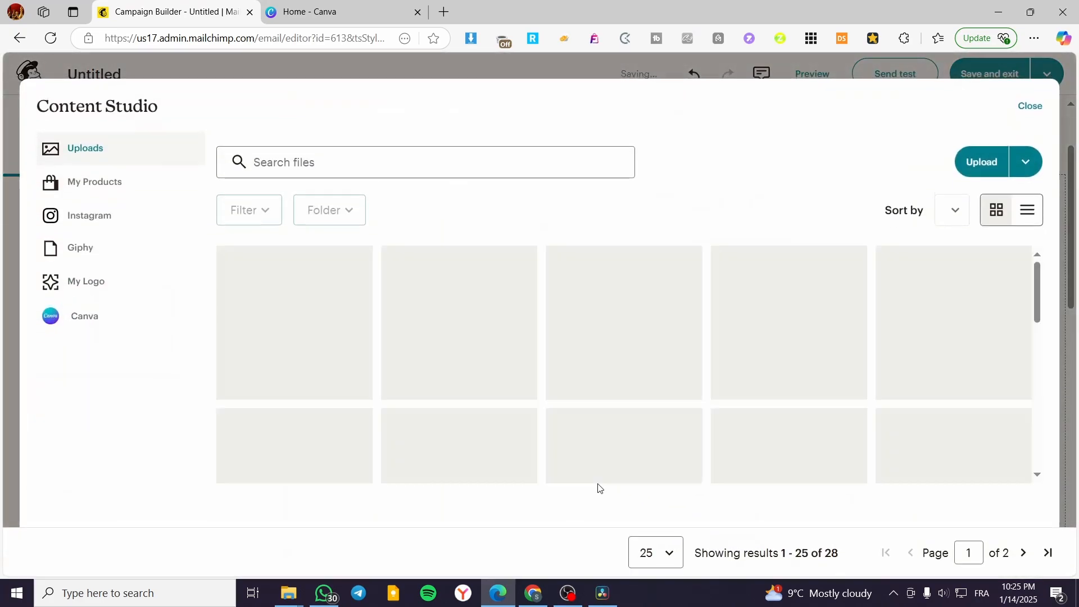
pyautogui.scroll(-1, 414, 415)
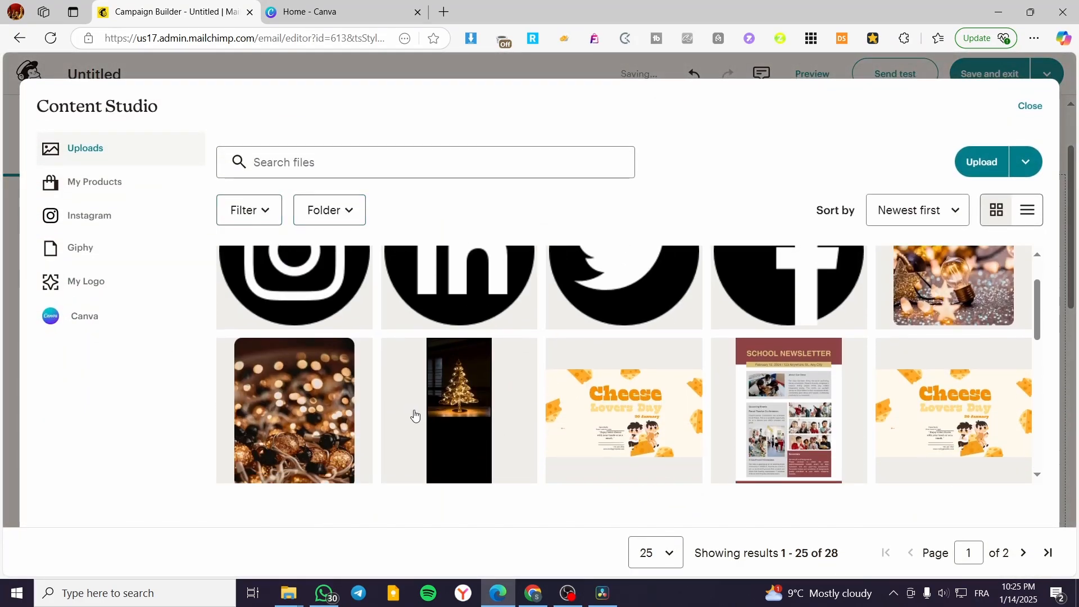
pyautogui.click(942, 437)
pyautogui.click(1012, 174)
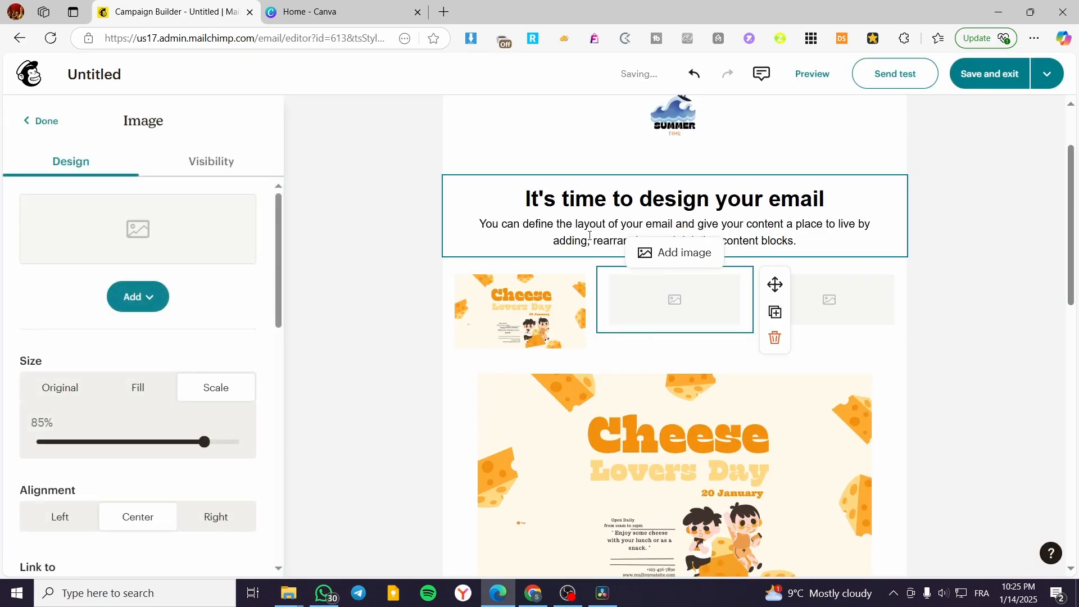
# Step: Insert the uploaded Happy birthday card photo into the middle column's image block
pyautogui.click(144, 294)
pyautogui.click(181, 371)
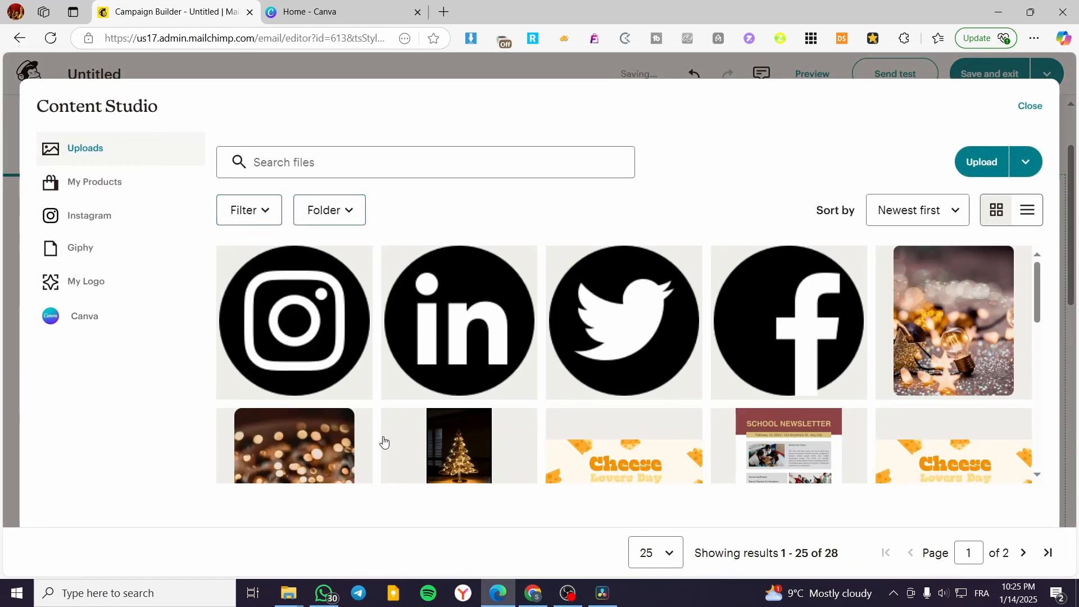
pyautogui.scroll(-5, 548, 379)
pyautogui.scroll(3, 548, 378)
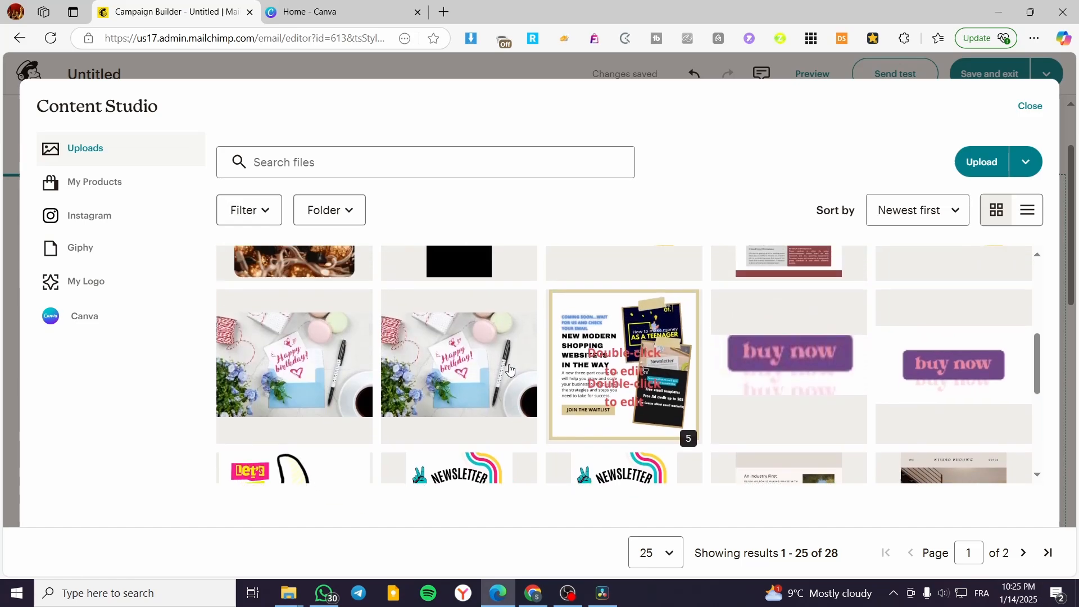
pyautogui.click(435, 376)
pyautogui.click(1012, 162)
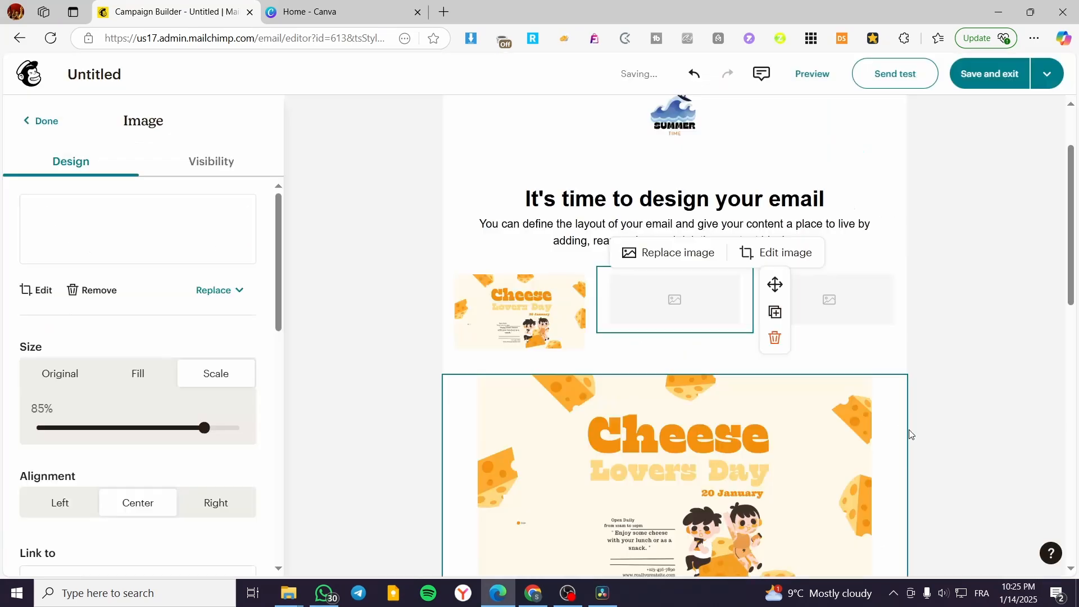
# Step: Insert the uploaded Jacksmith Tour & Travel banner into the third column's image block and deselect it
pyautogui.click(841, 299)
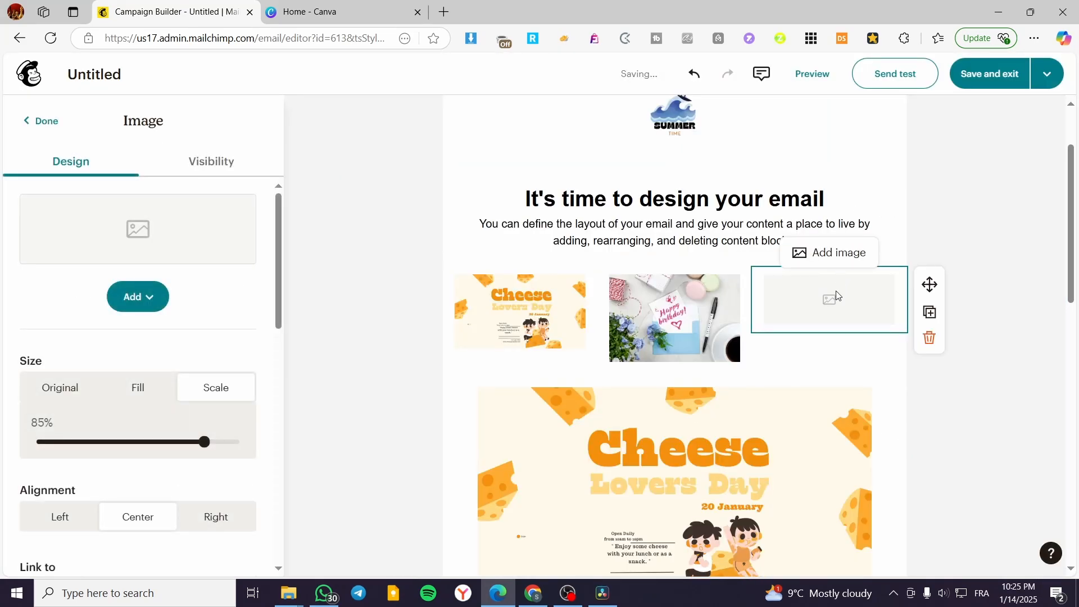
pyautogui.click(827, 252)
pyautogui.scroll(-5, 564, 364)
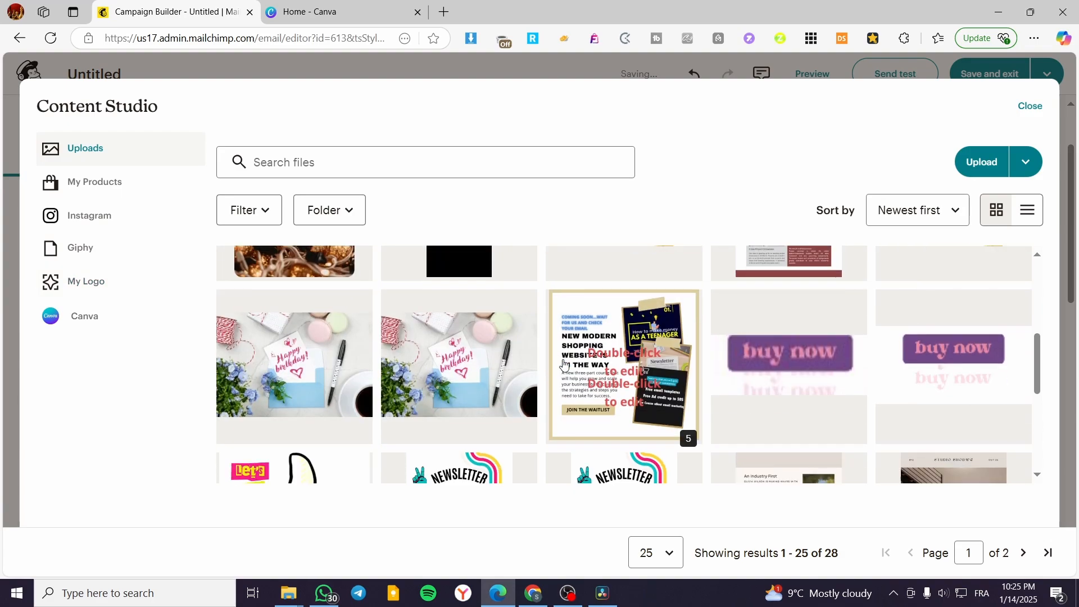
pyautogui.scroll(3, 563, 365)
pyautogui.scroll(-5, 733, 414)
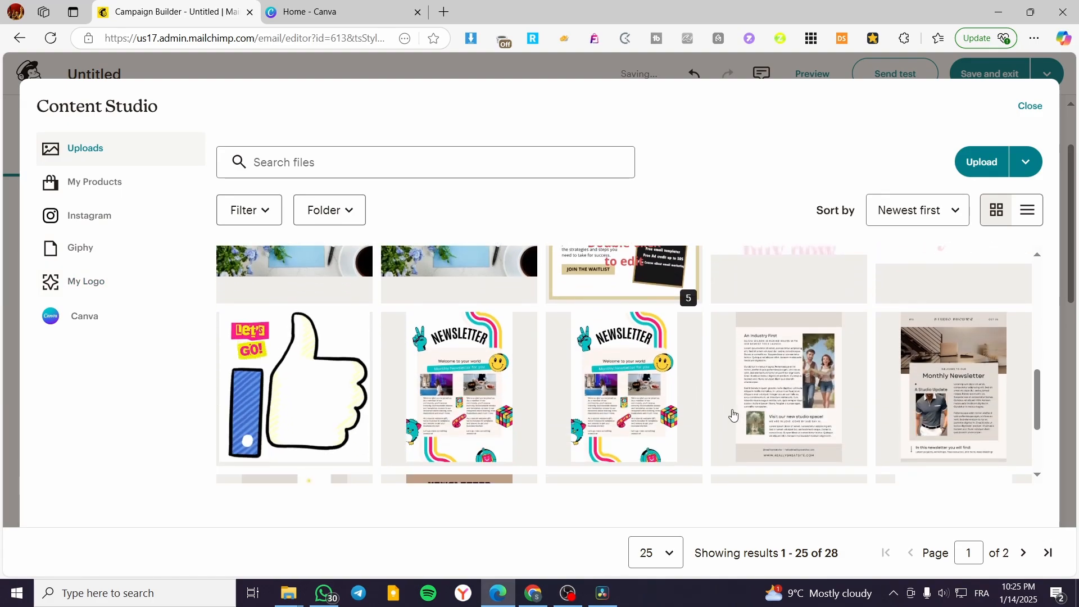
pyautogui.scroll(-3, 733, 415)
pyautogui.click(624, 404)
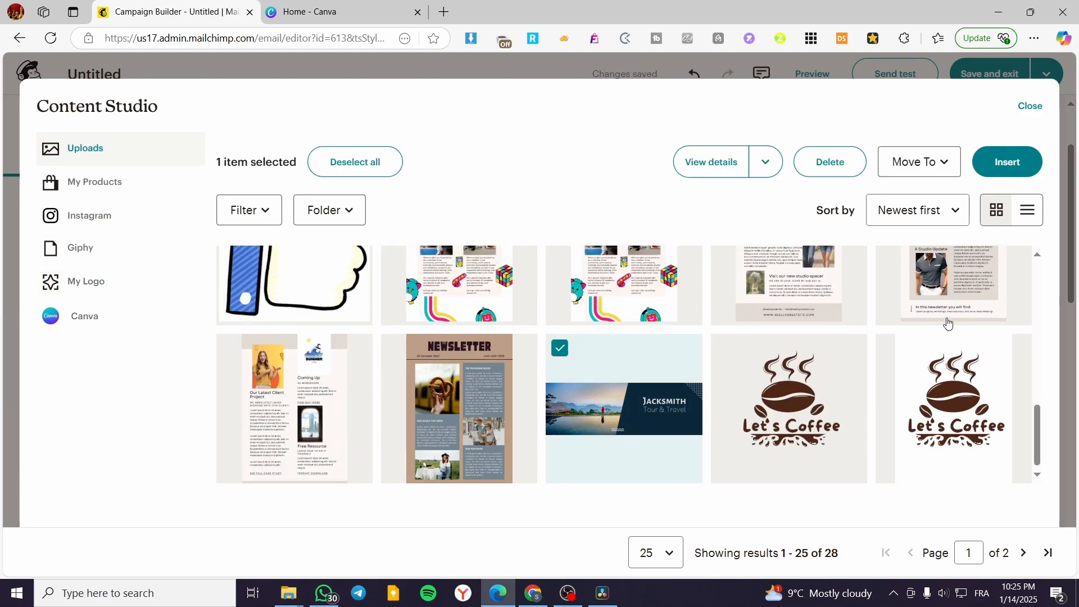
pyautogui.click(1012, 162)
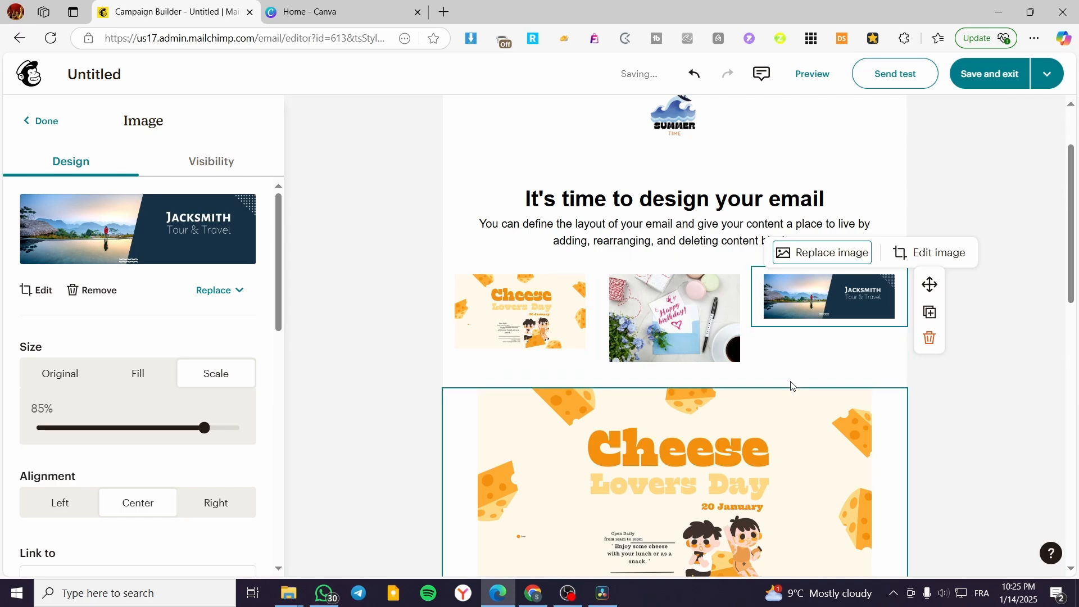
pyautogui.click(1022, 340)
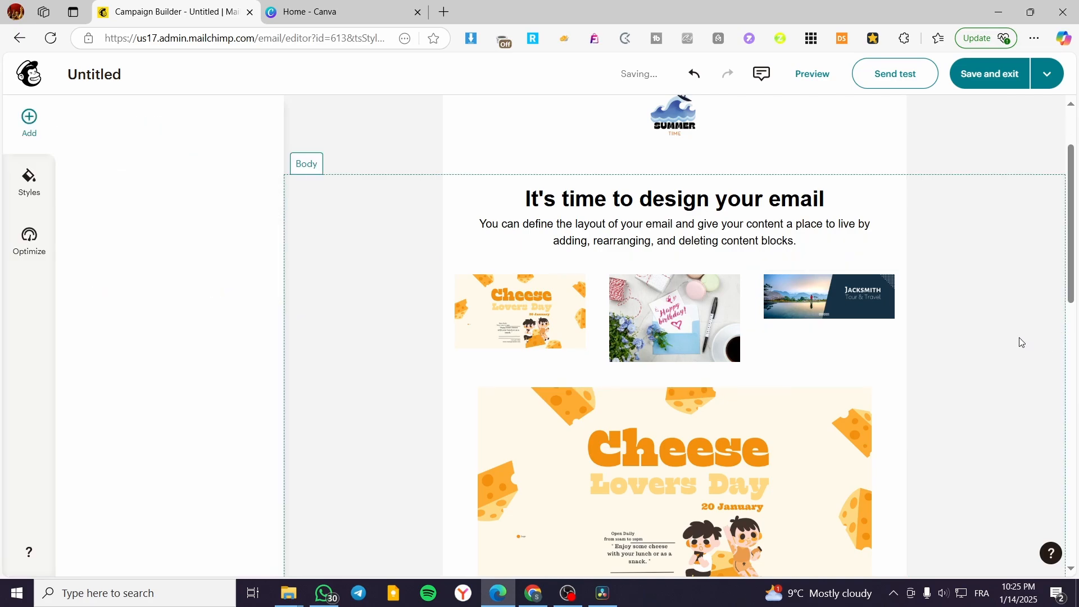
# Step: Examine the separate link settings of each of the three images in the row
pyautogui.click(567, 312)
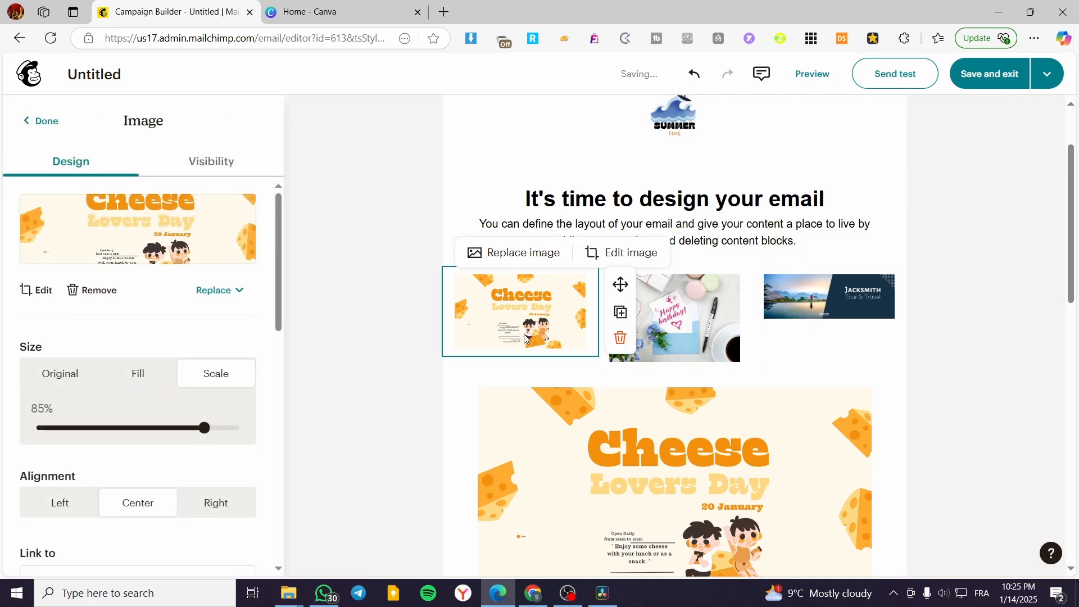
pyautogui.scroll(-5, 185, 373)
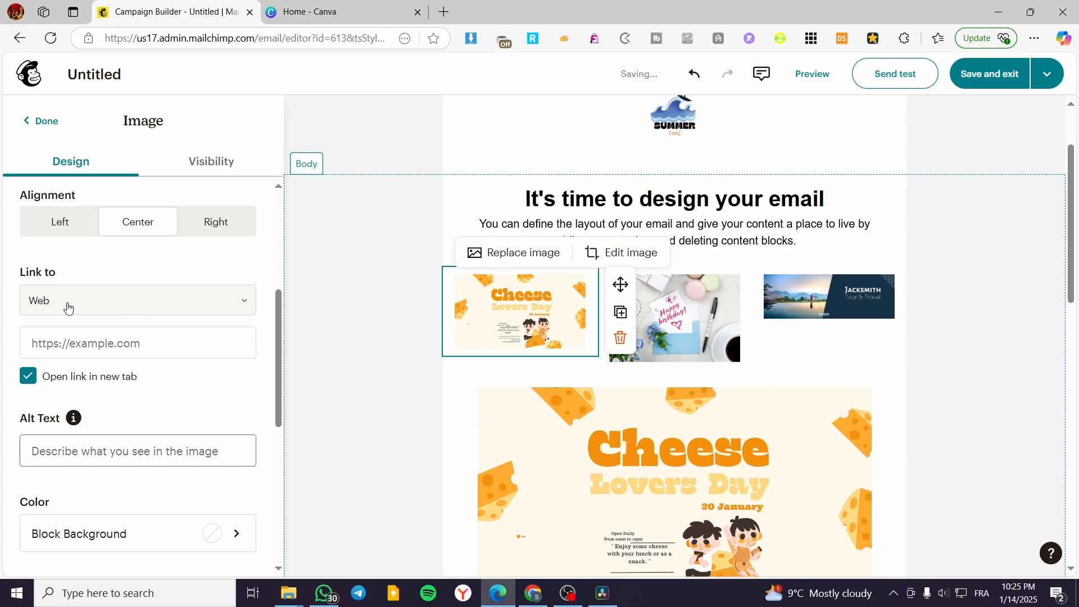
pyautogui.click(699, 311)
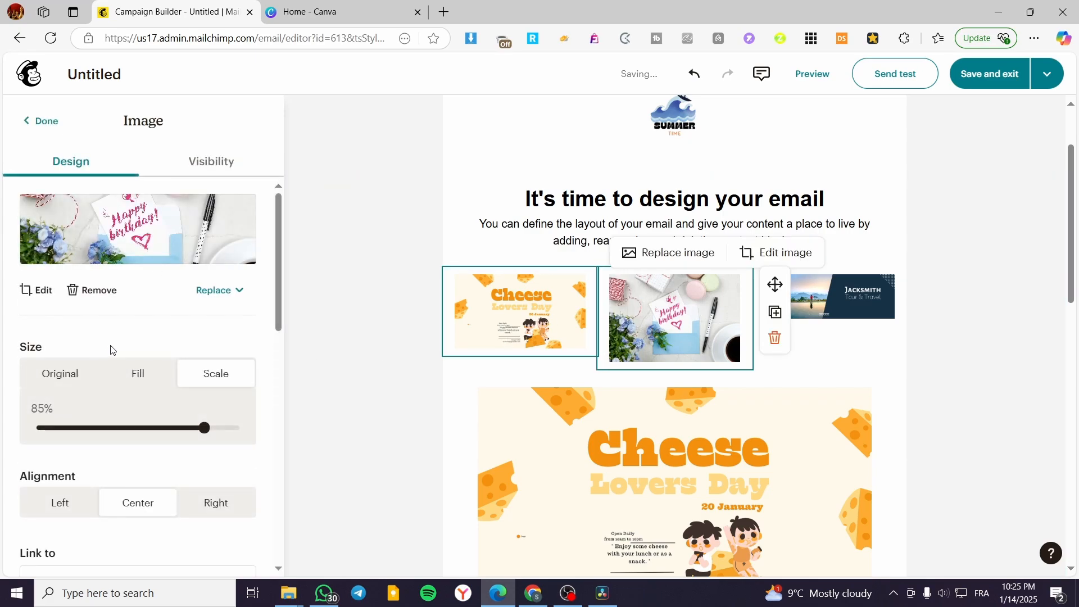
pyautogui.scroll(-5, 73, 348)
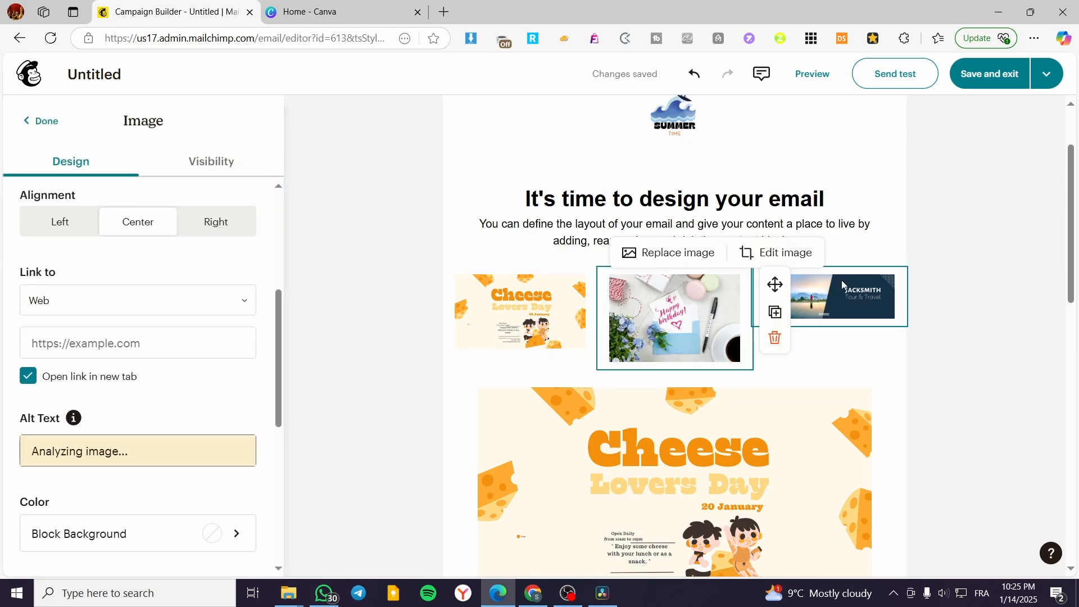
pyautogui.click(820, 295)
pyautogui.scroll(-2, 148, 322)
pyautogui.scroll(-2, 149, 322)
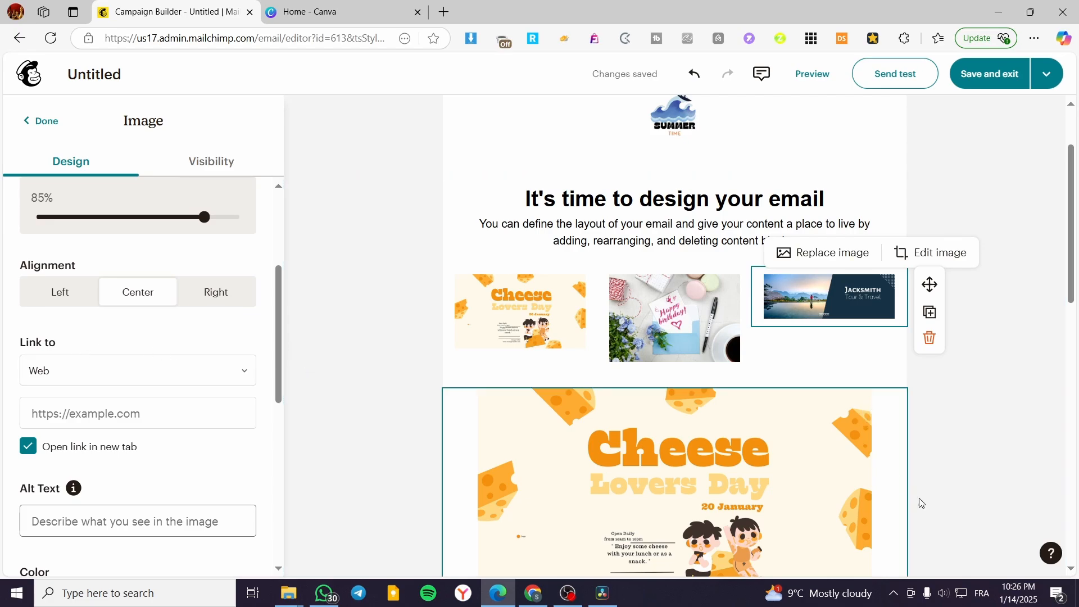
pyautogui.scroll(-1, 356, 436)
pyautogui.scroll(3, 356, 436)
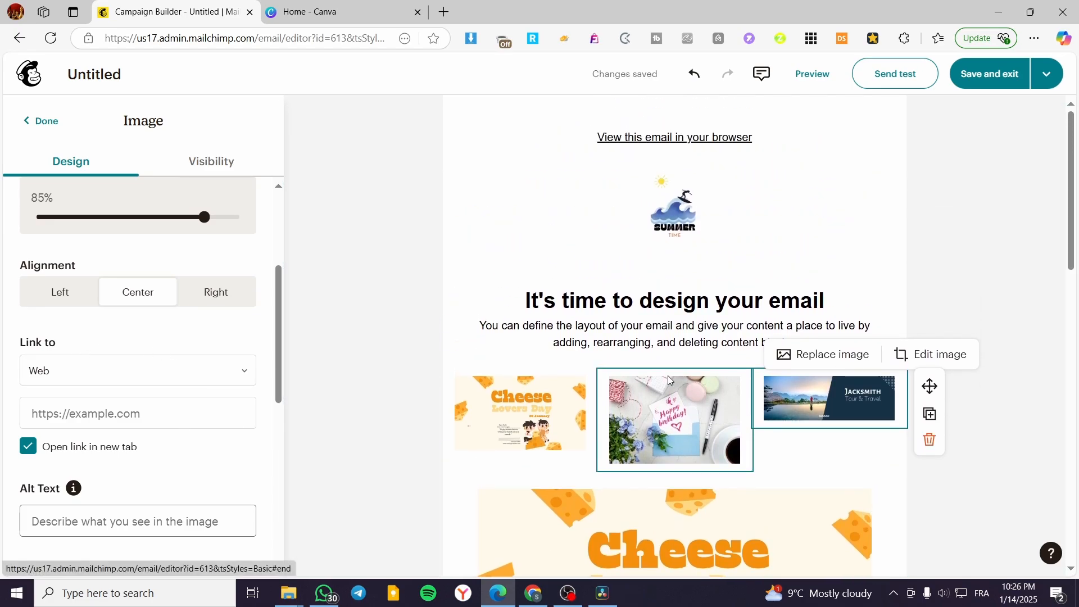
# Step: Save the email design and exit the editor, and leave the draft's setup page for the campaigns area
pyautogui.click(990, 74)
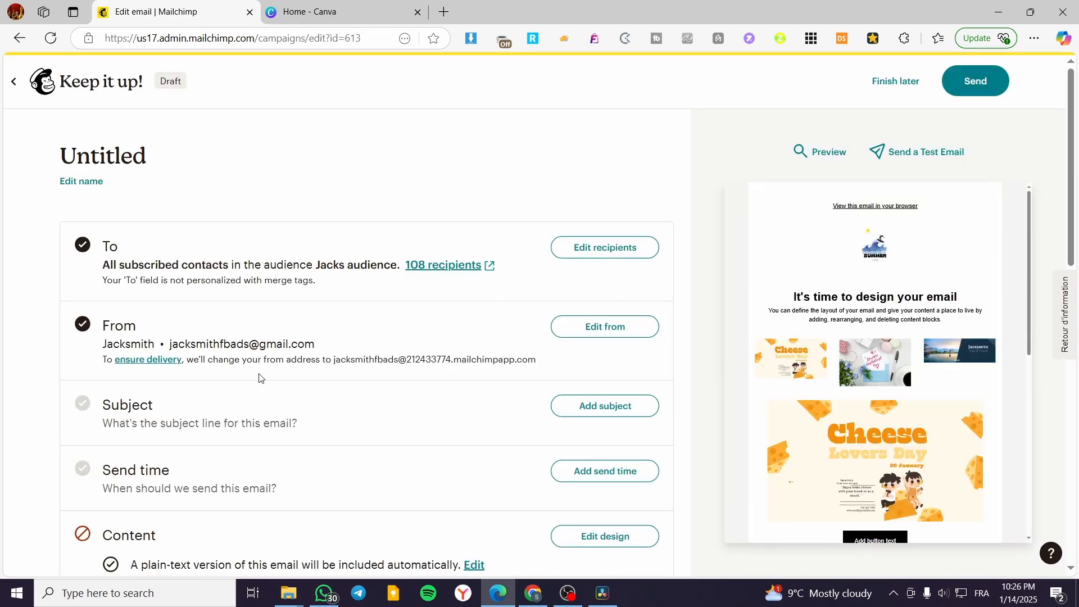
pyautogui.scroll(-4, 264, 378)
pyautogui.scroll(4, 556, 355)
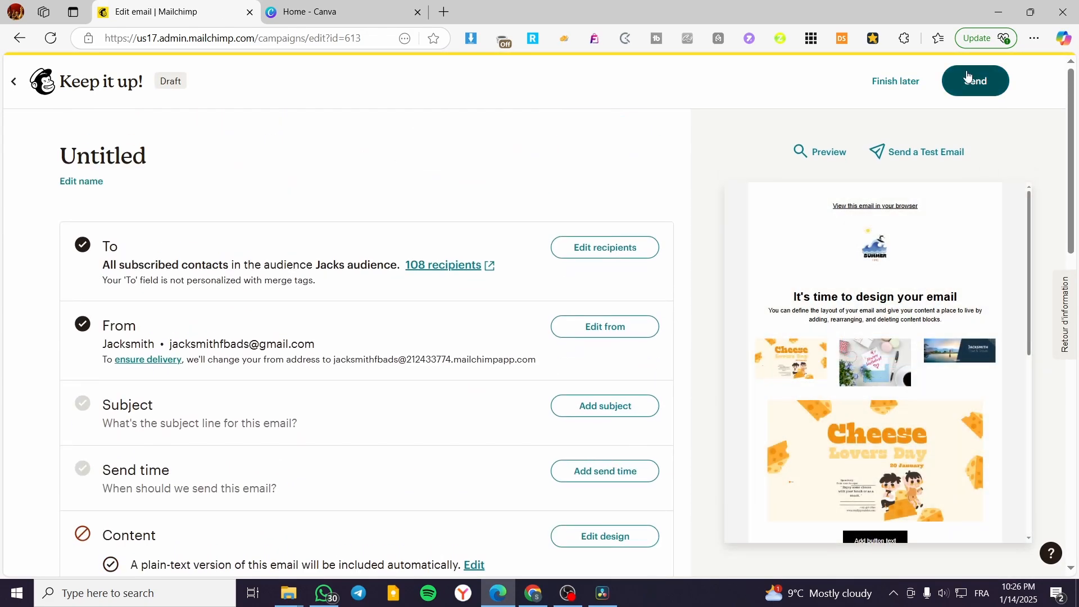
pyautogui.click(39, 100)
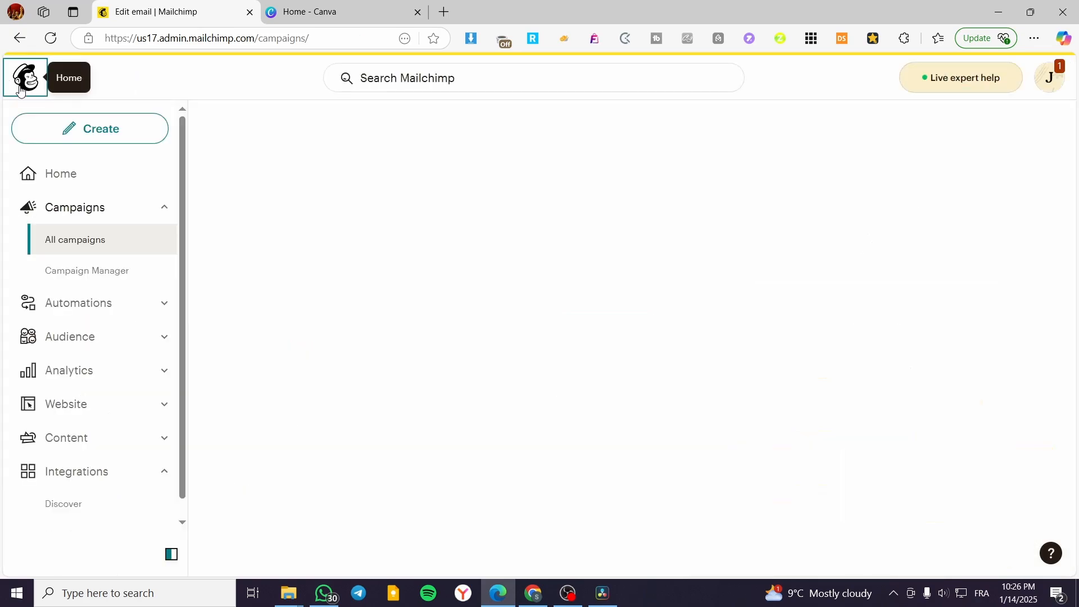